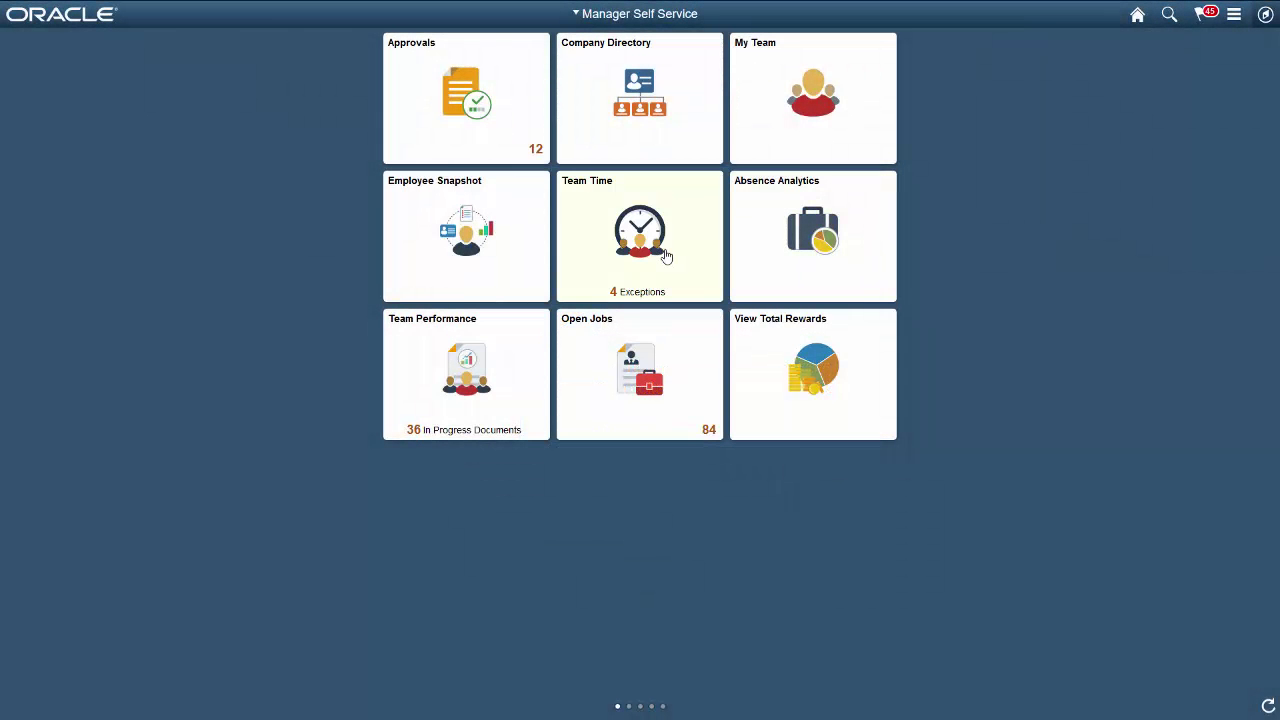
- Open Team Time and load the Report Time employee list with the default manager search options
left_click(667, 257)
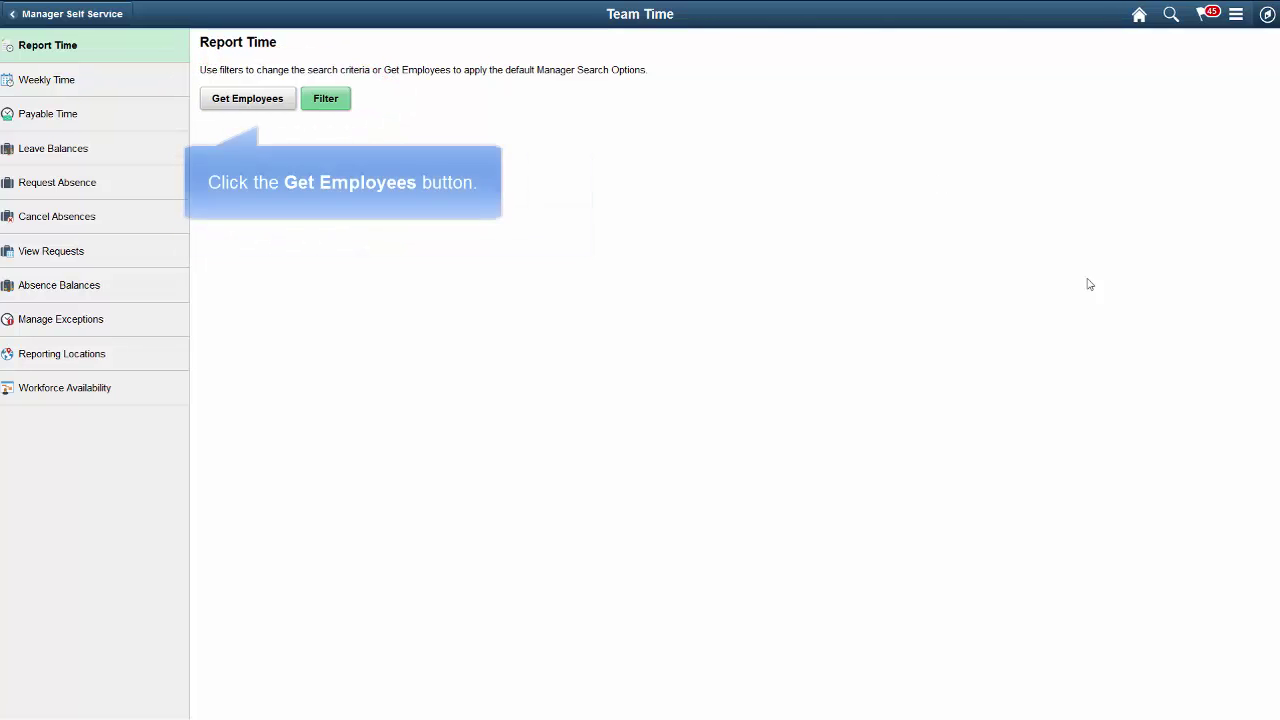
left_click(277, 105)
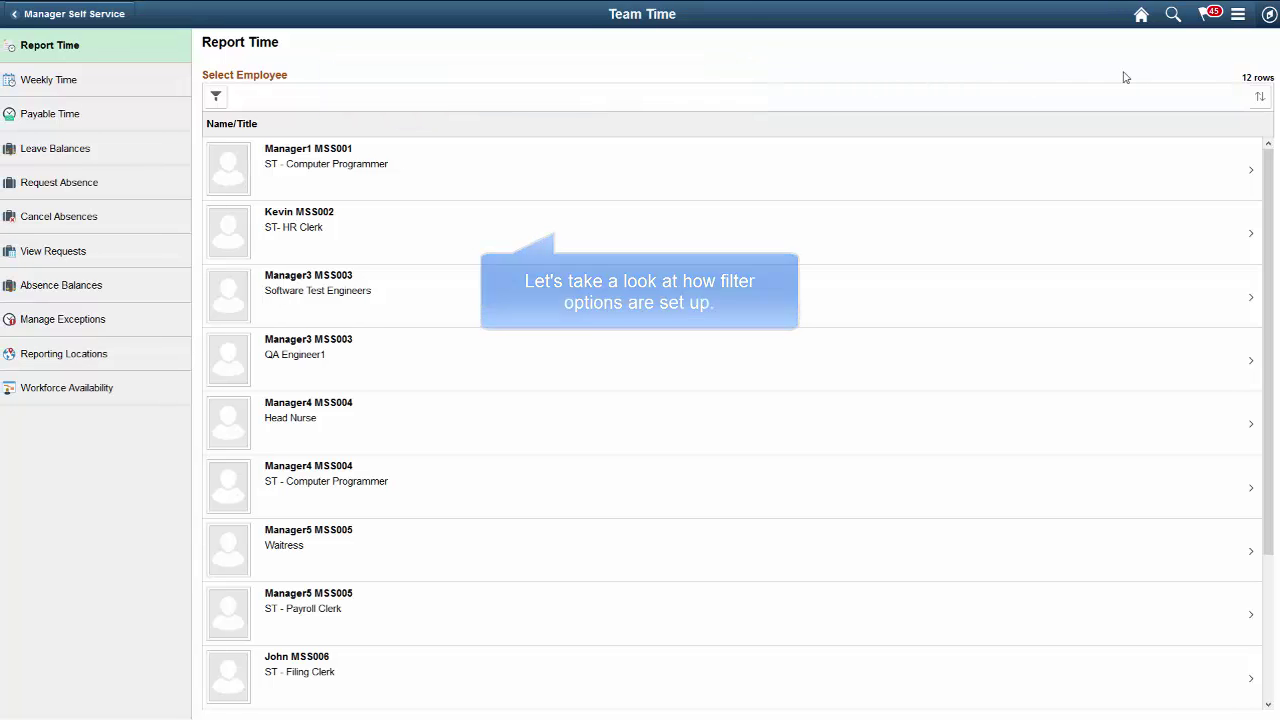
- Open the Manager Search Options page from the Time Management area of Manager Self Service
left_click(1270, 22)
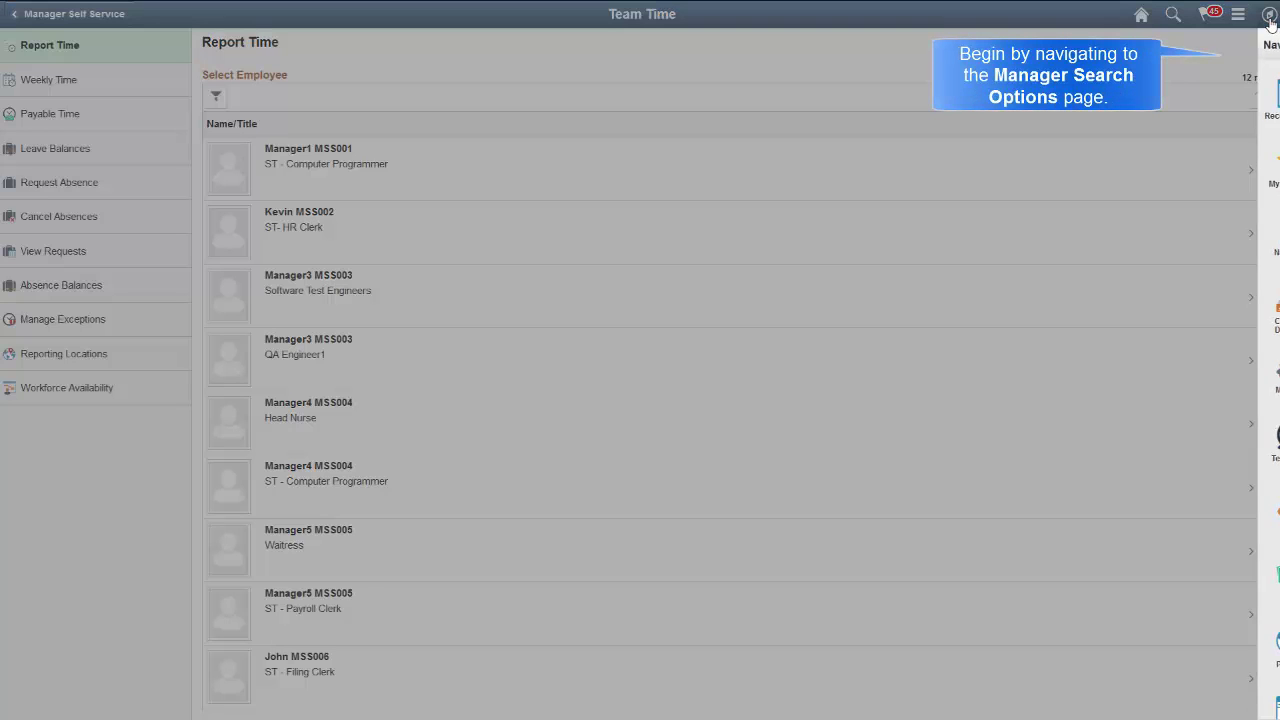
left_click(1250, 237)
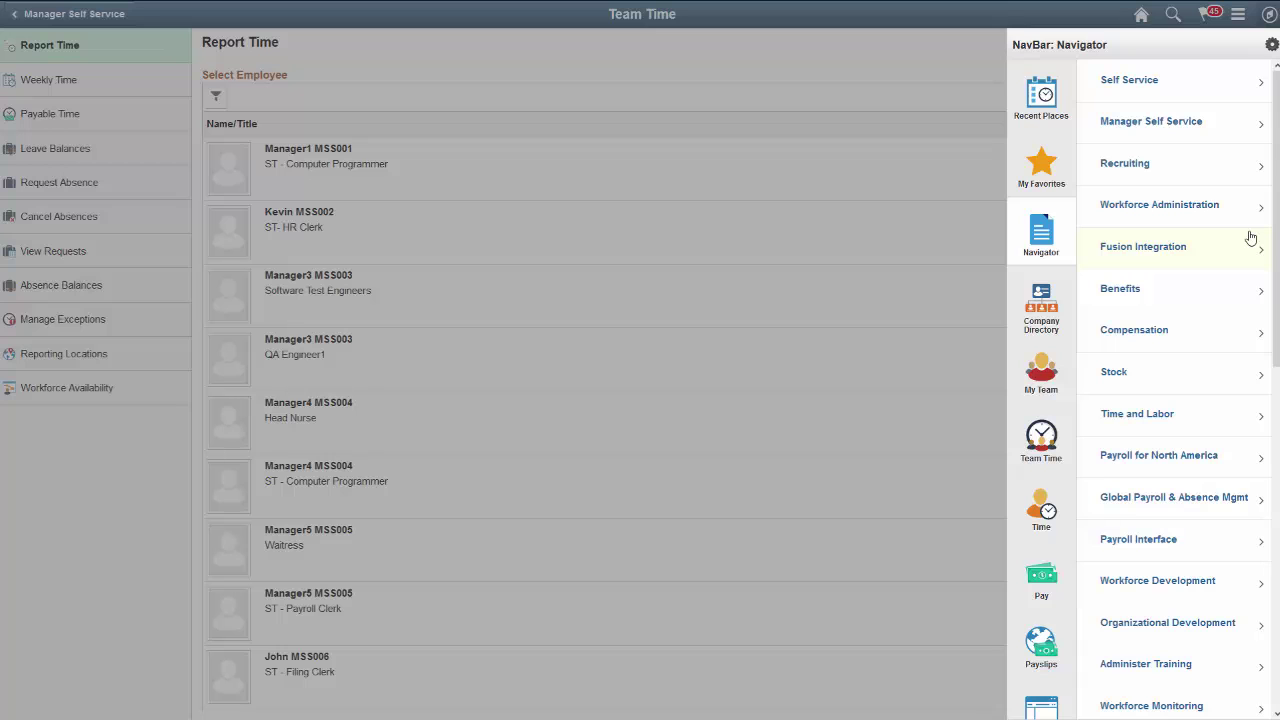
left_click(1204, 116)
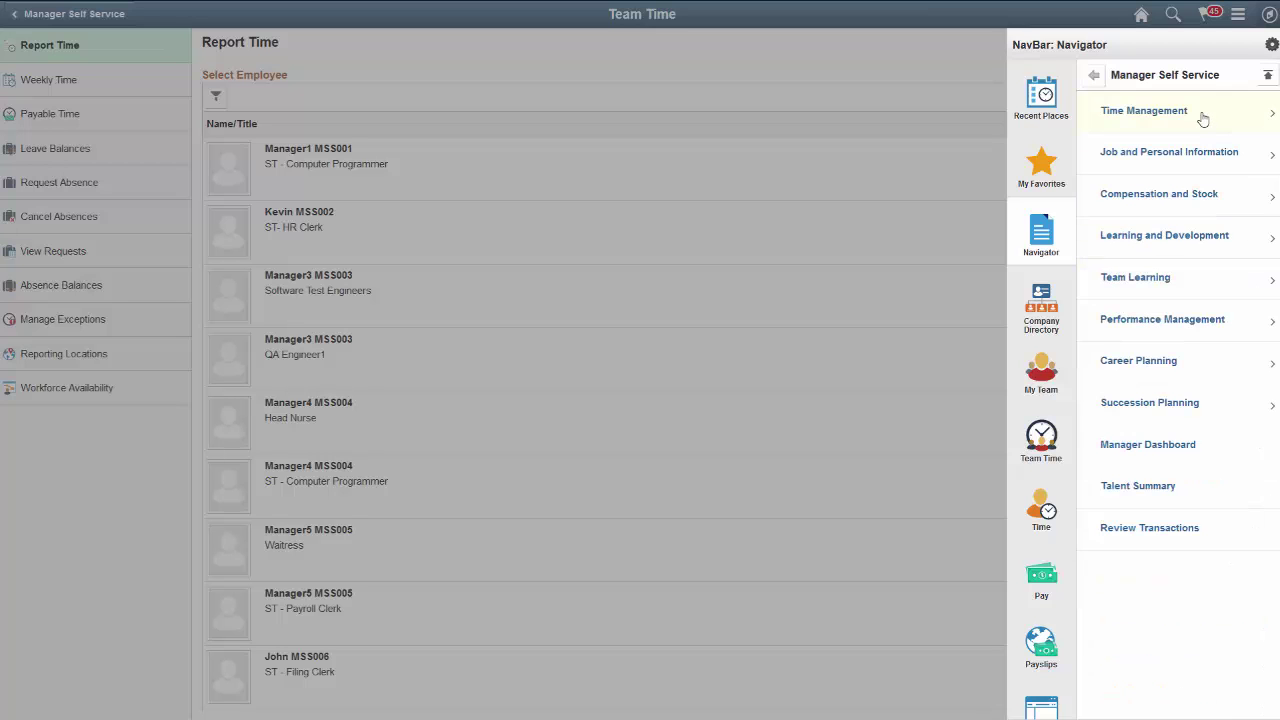
left_click(1202, 120)
left_click(1174, 360)
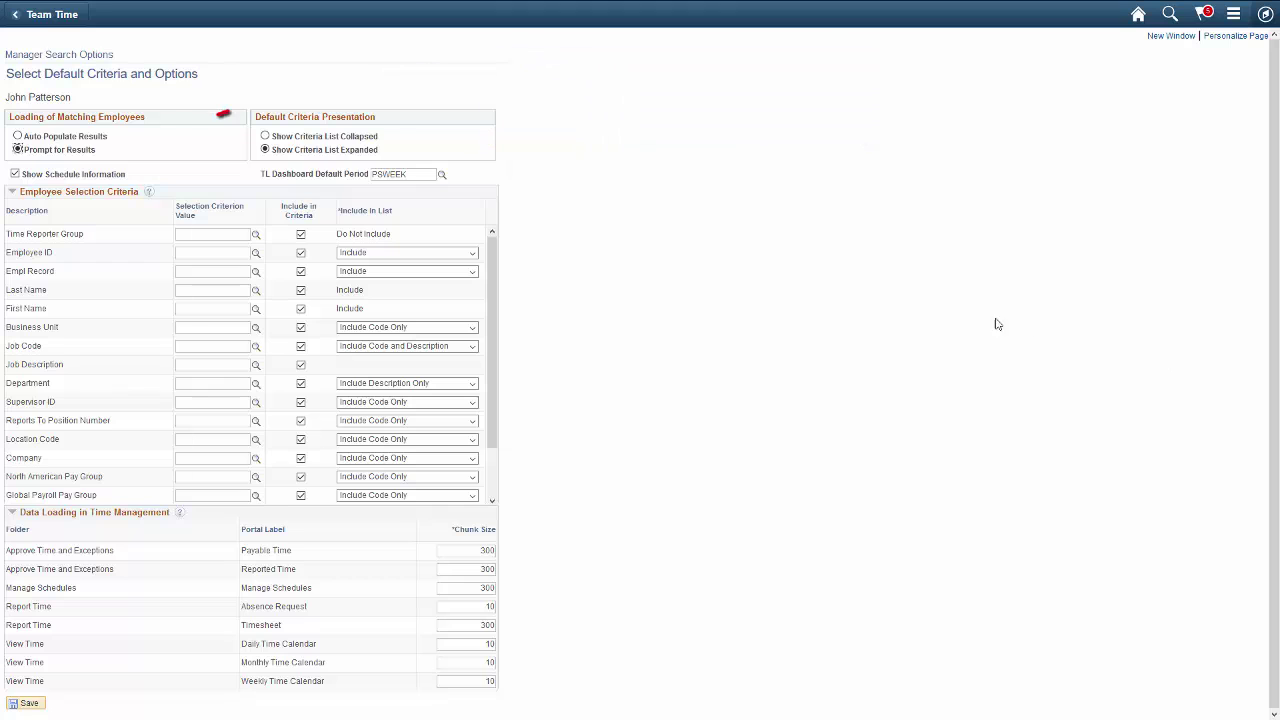
- Set the loading of matching employees to Auto Populate Results, enter the supervisor's ID as selection criterion, and save
left_click(18, 136)
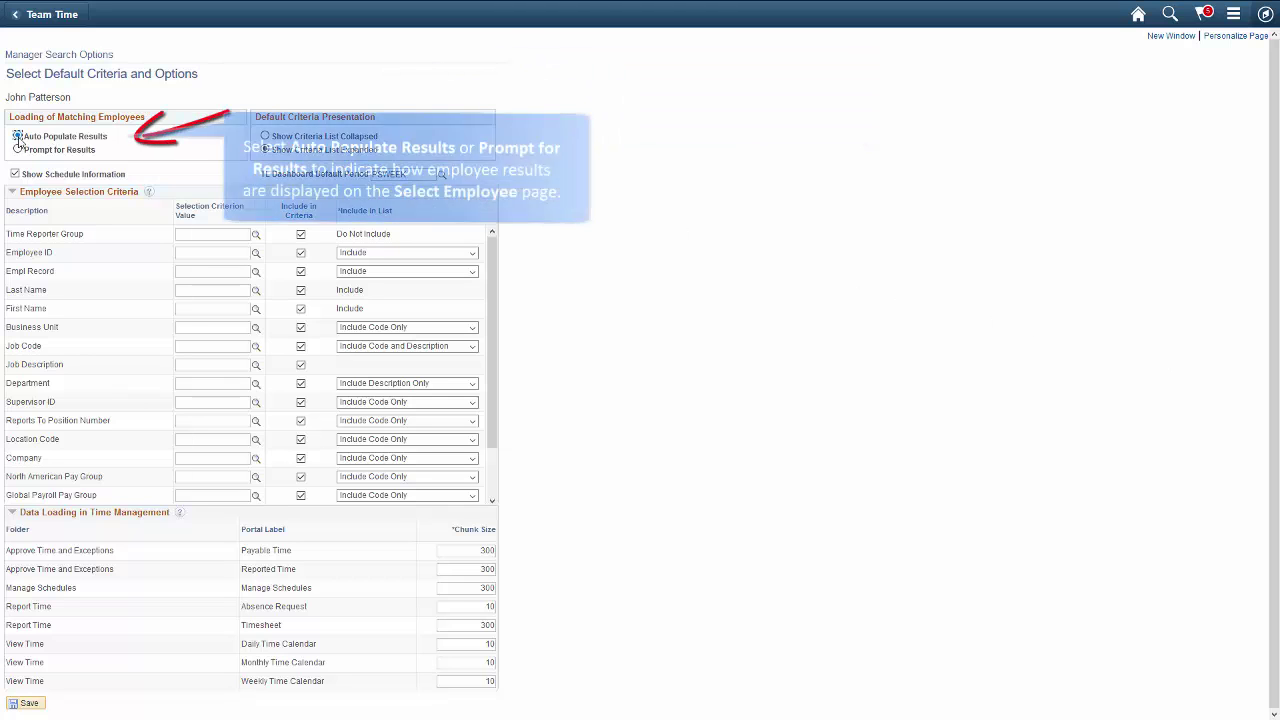
left_click(210, 404)
type("KU0046")
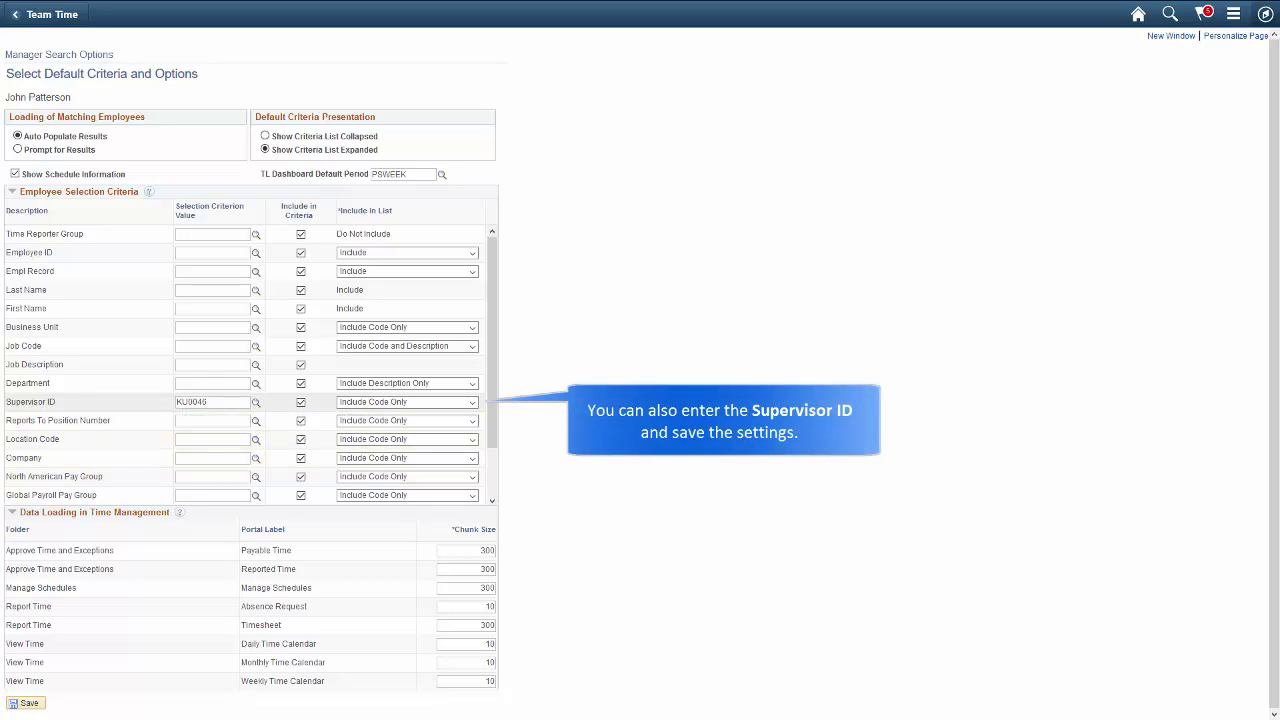
left_click(22, 703)
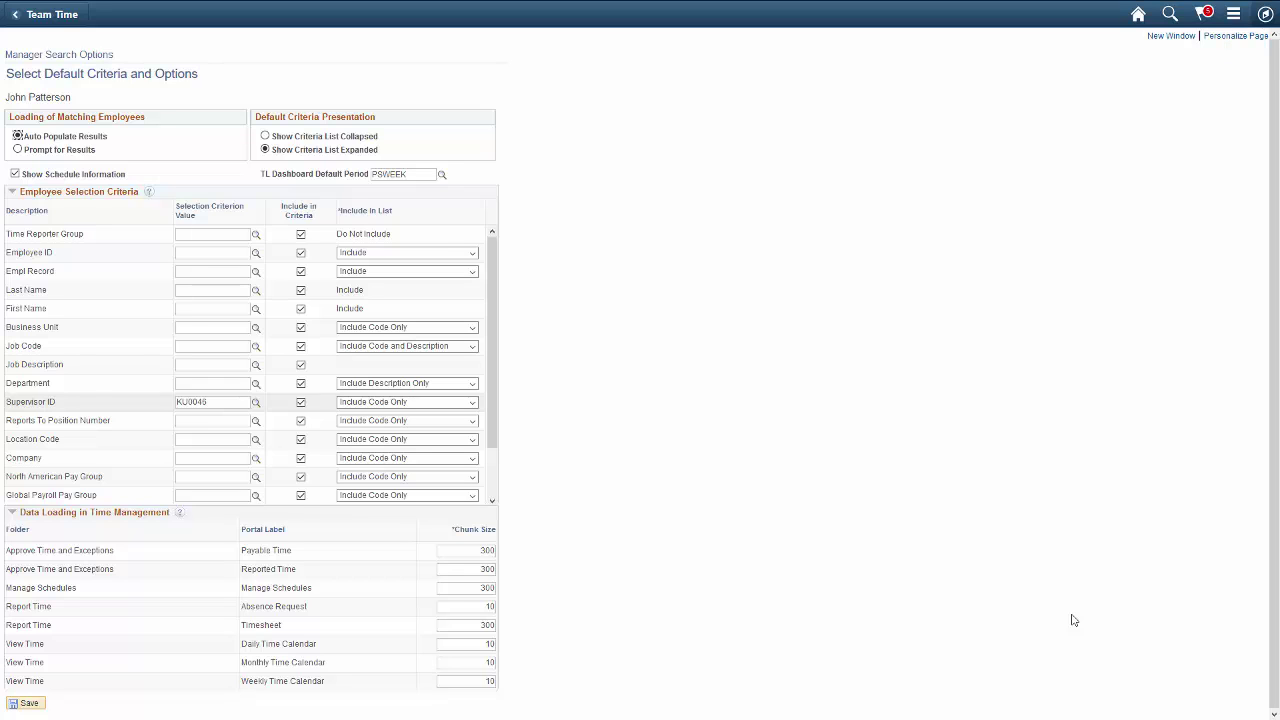
- Return to the Manager Self Service home page and reopen Team Time
left_click(1137, 14)
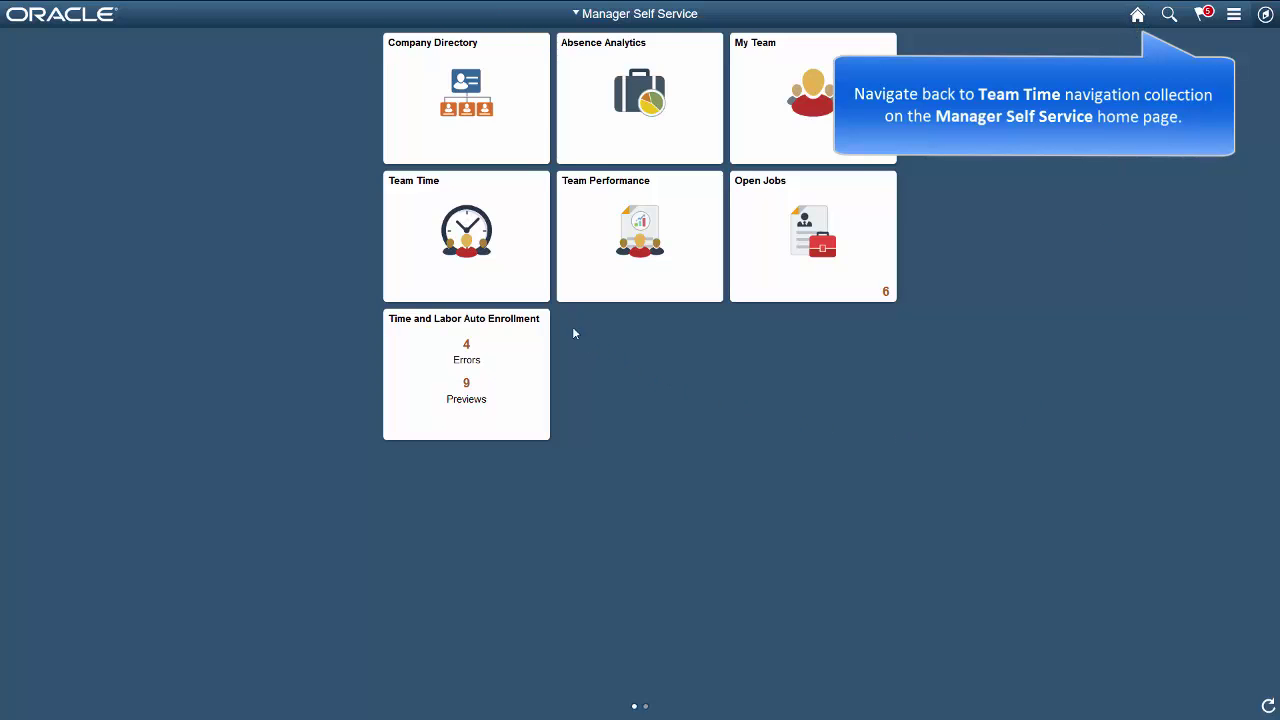
left_click(512, 290)
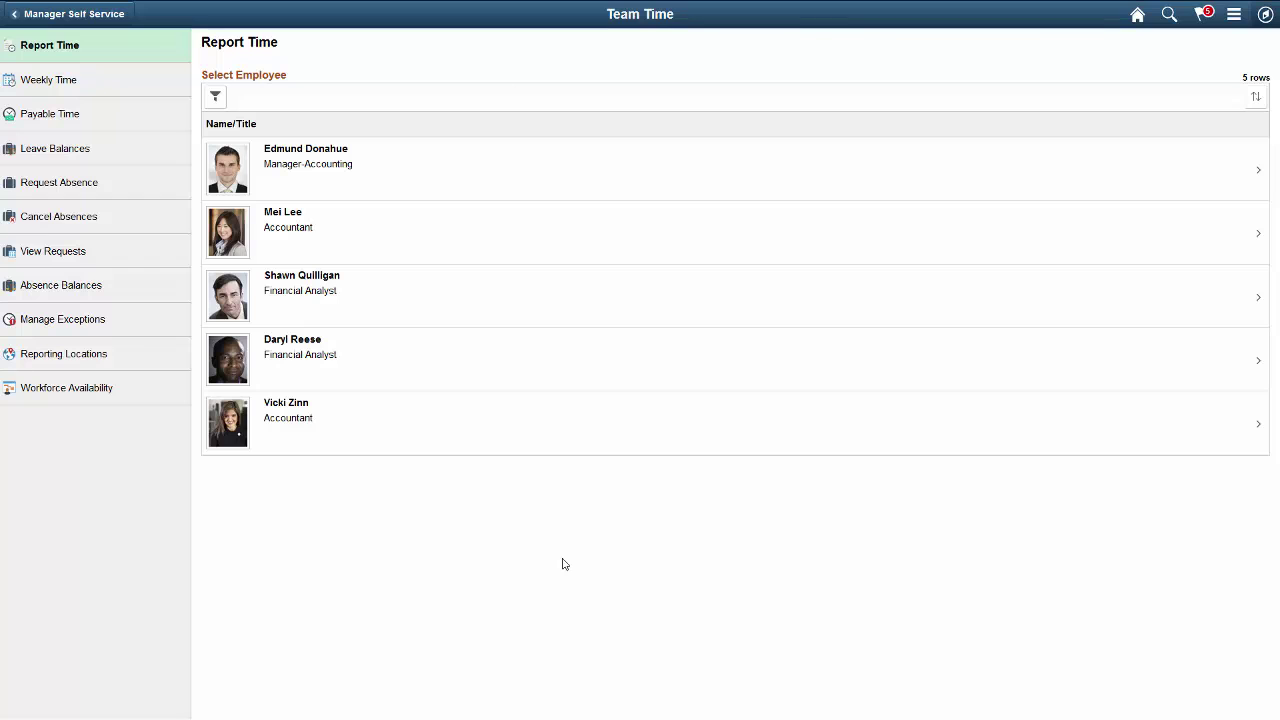
- Examine the filter criteria available for the Report Time employee list and close them without changing any
left_click(216, 97)
left_click(612, 249)
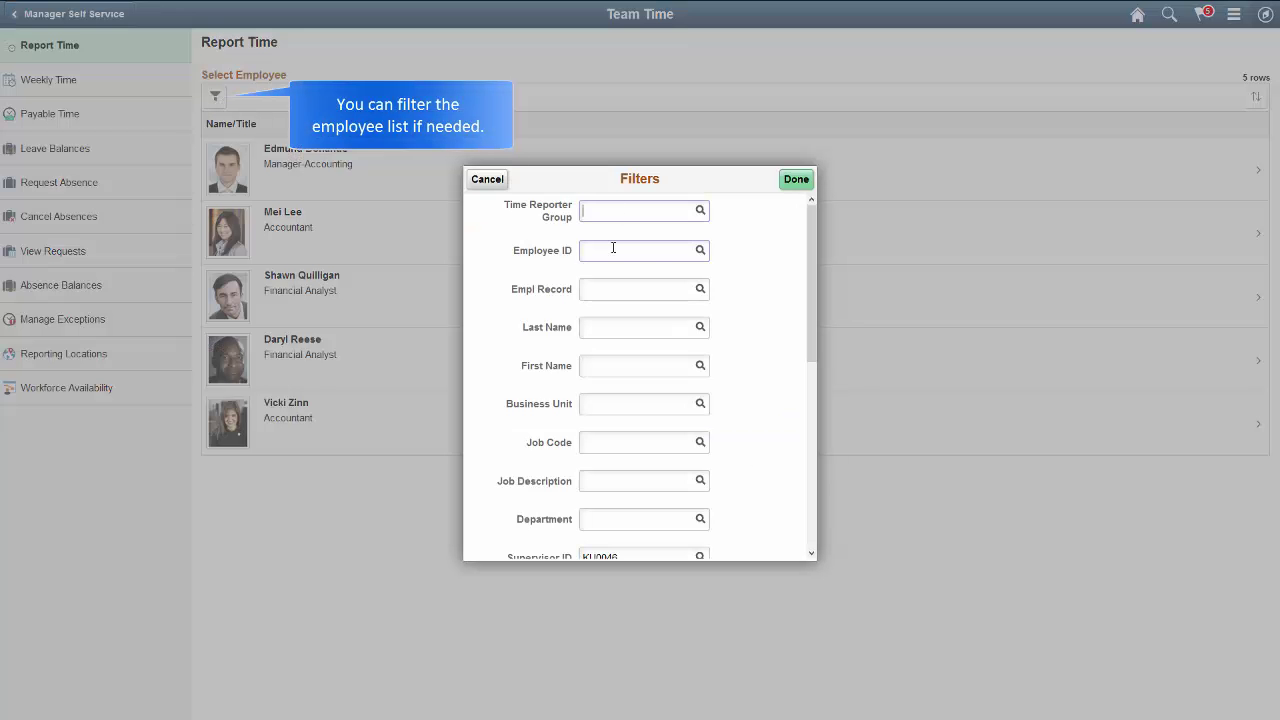
left_click(1063, 646)
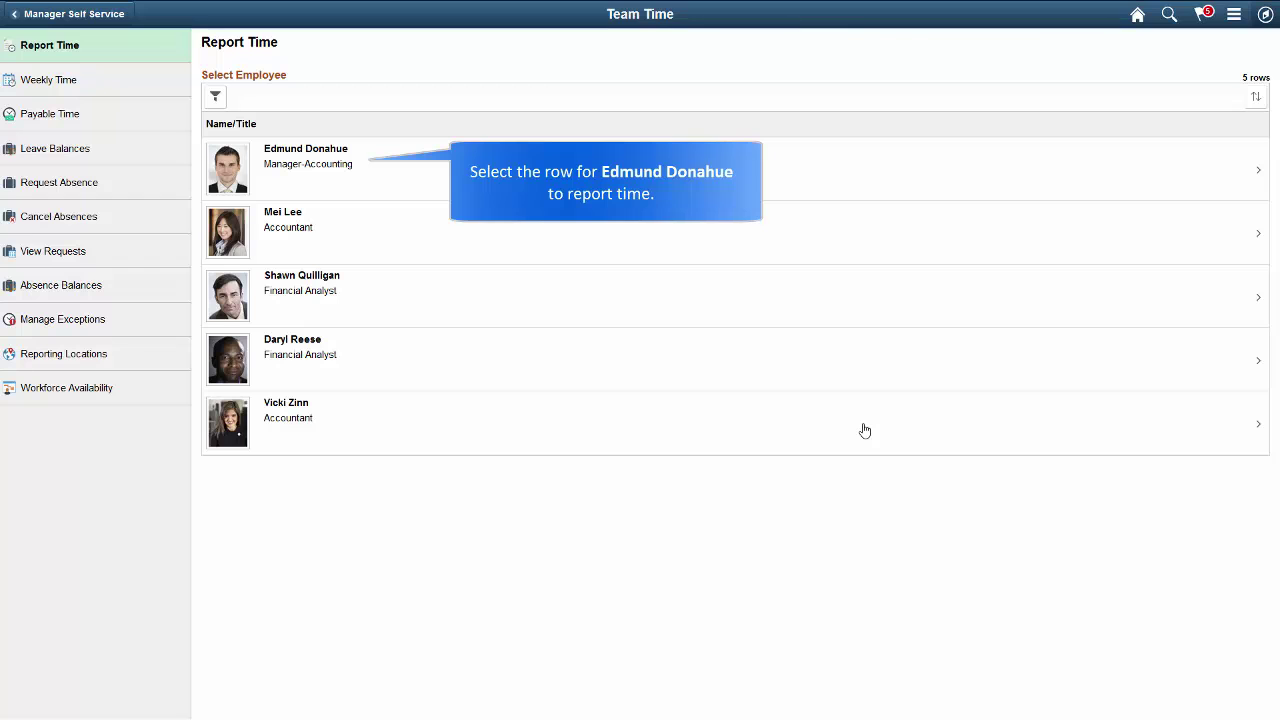
- Submit 8 hours with the Regular time reporting code for the Manager-Accounting employee on Wednesday, Mar 22, 2017
left_click(380, 186)
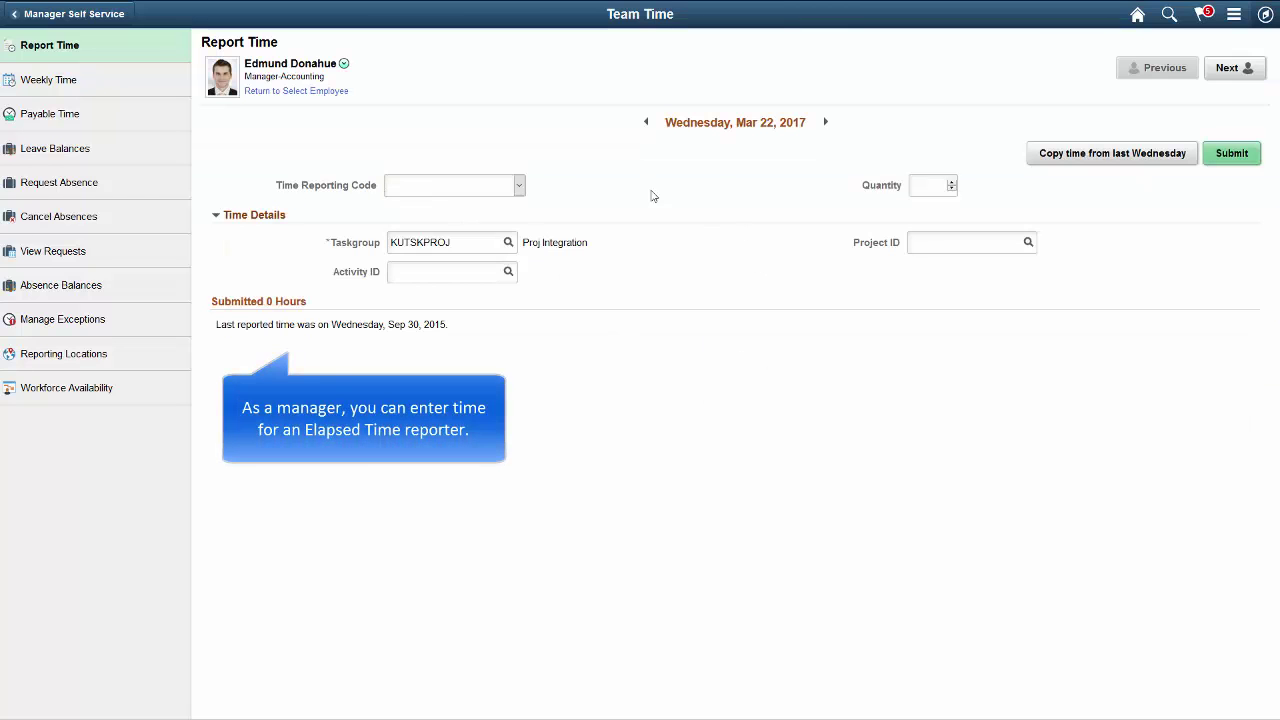
left_click(519, 187)
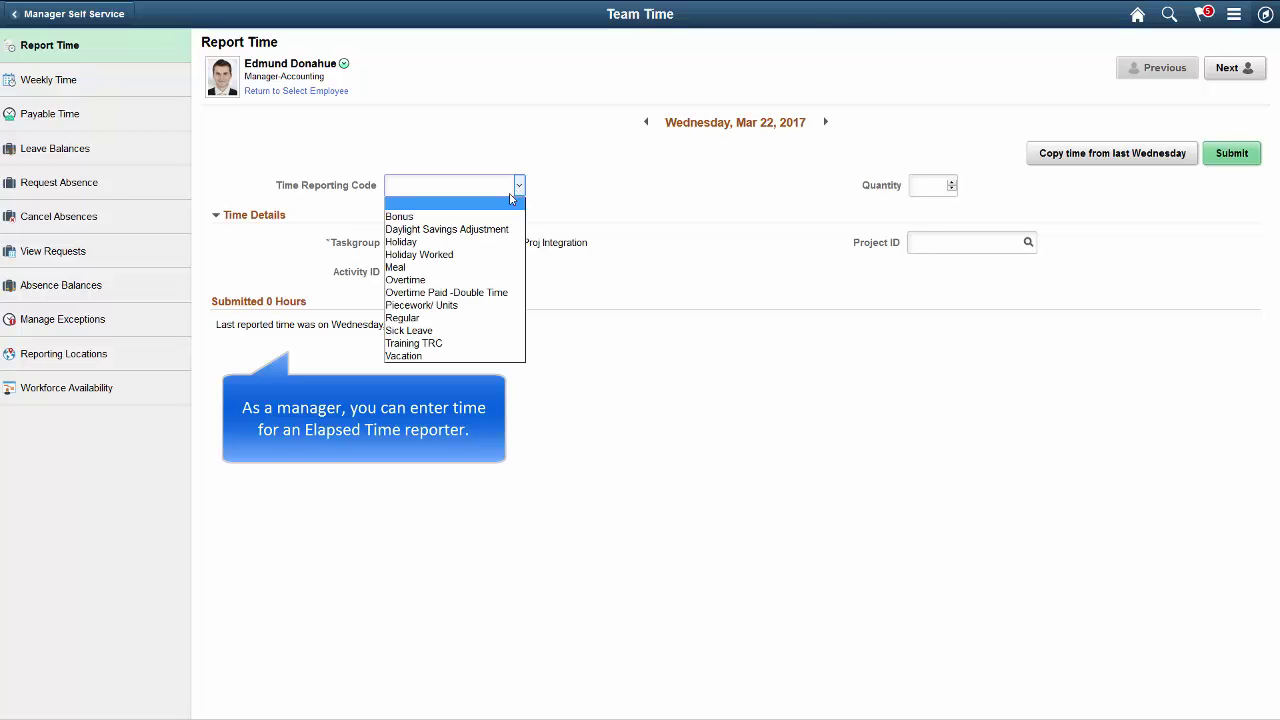
left_click(470, 318)
left_click(940, 187)
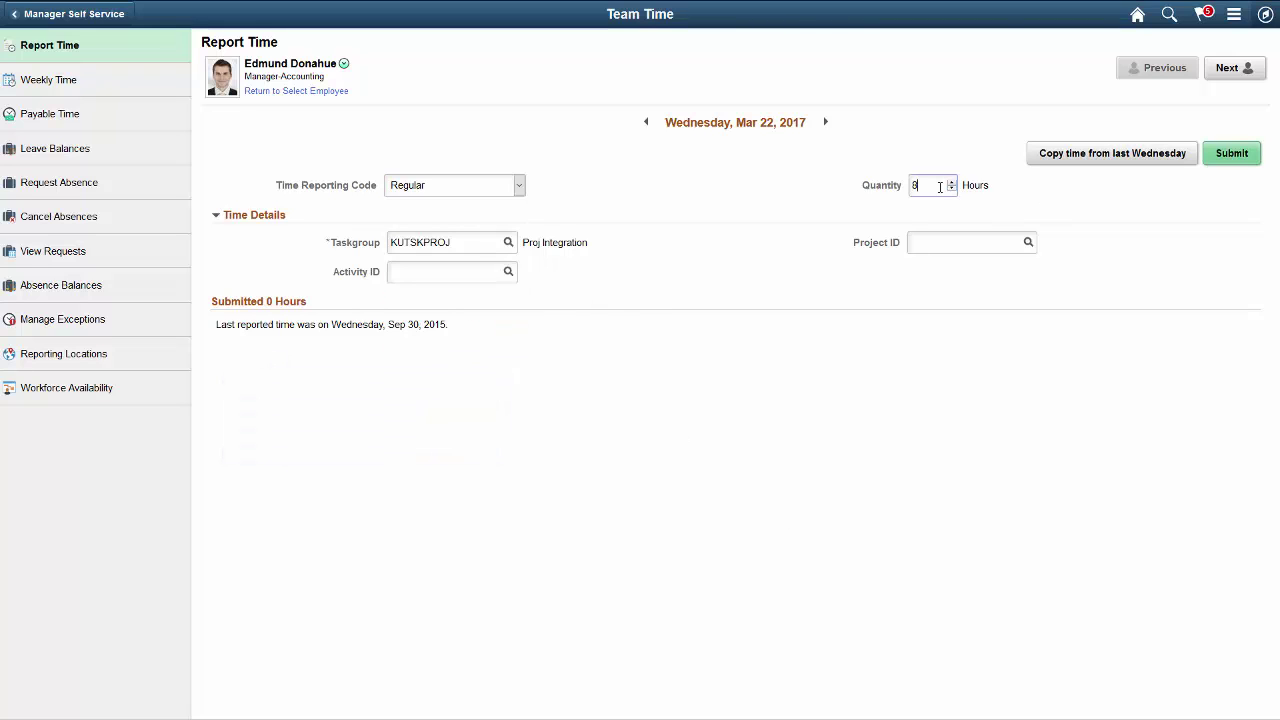
left_click(1237, 158)
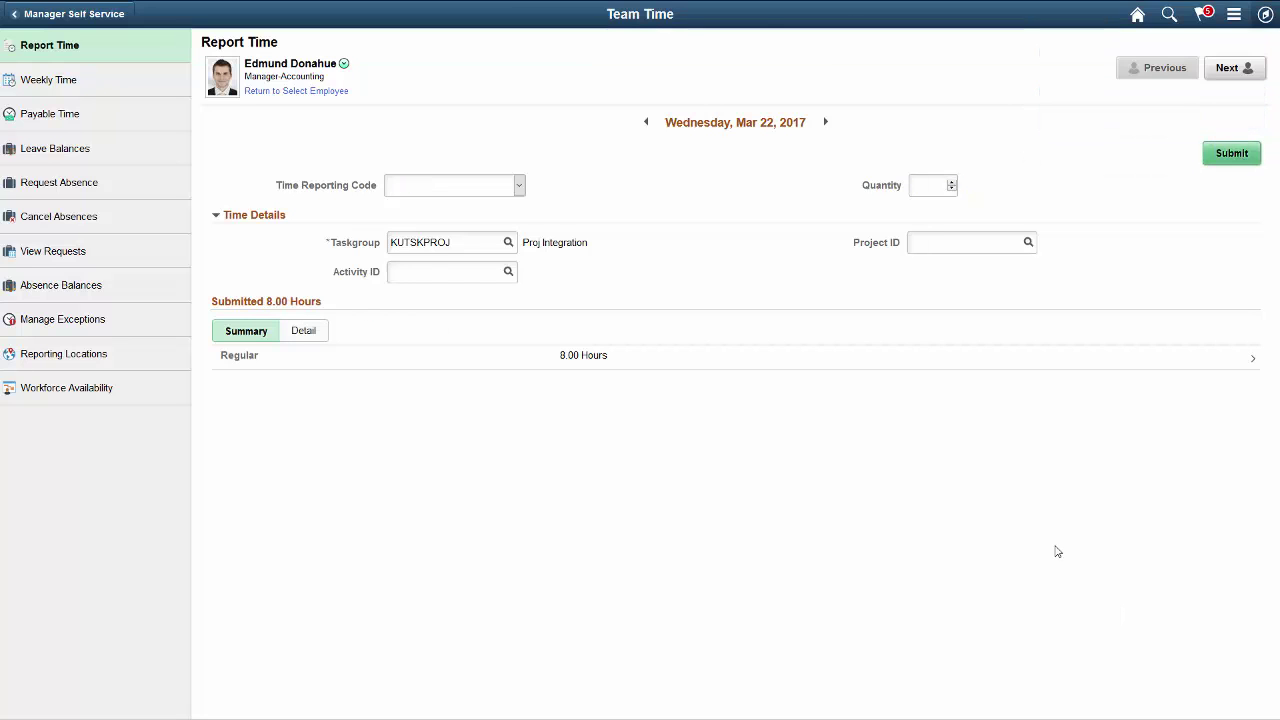
- Review the details of the submitted Regular time entry and resubmit it
left_click(306, 334)
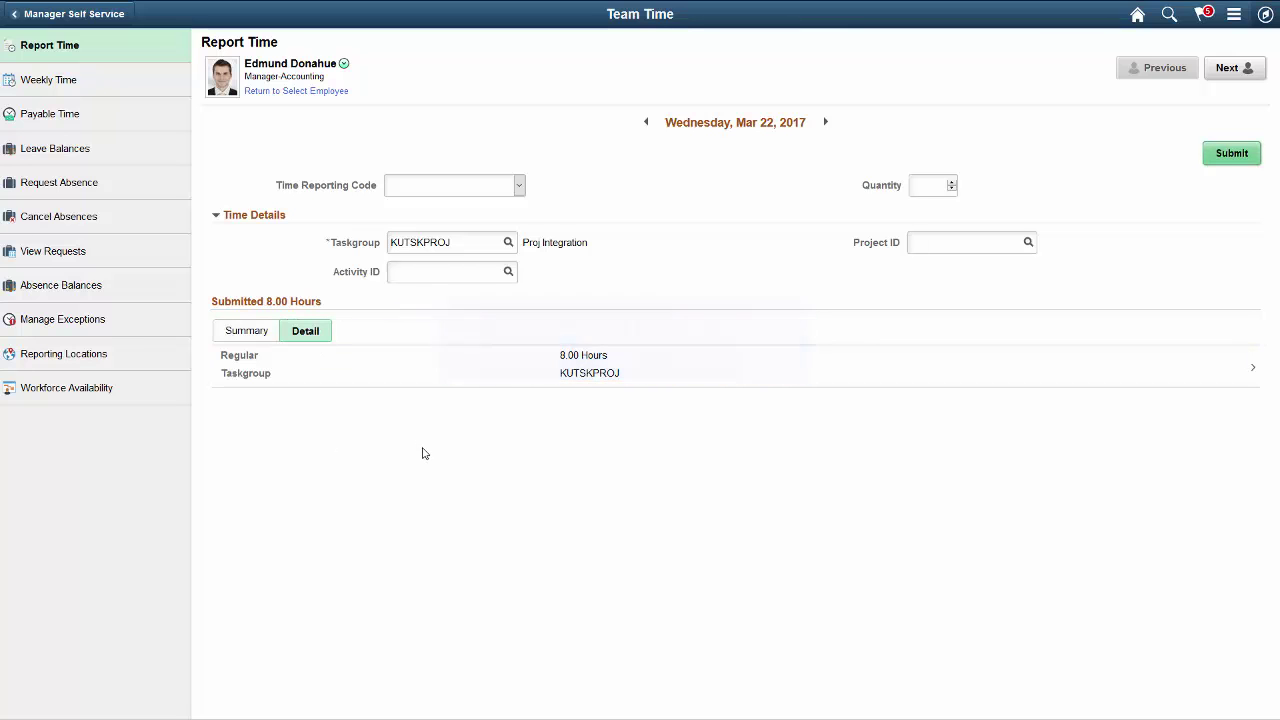
left_click(676, 388)
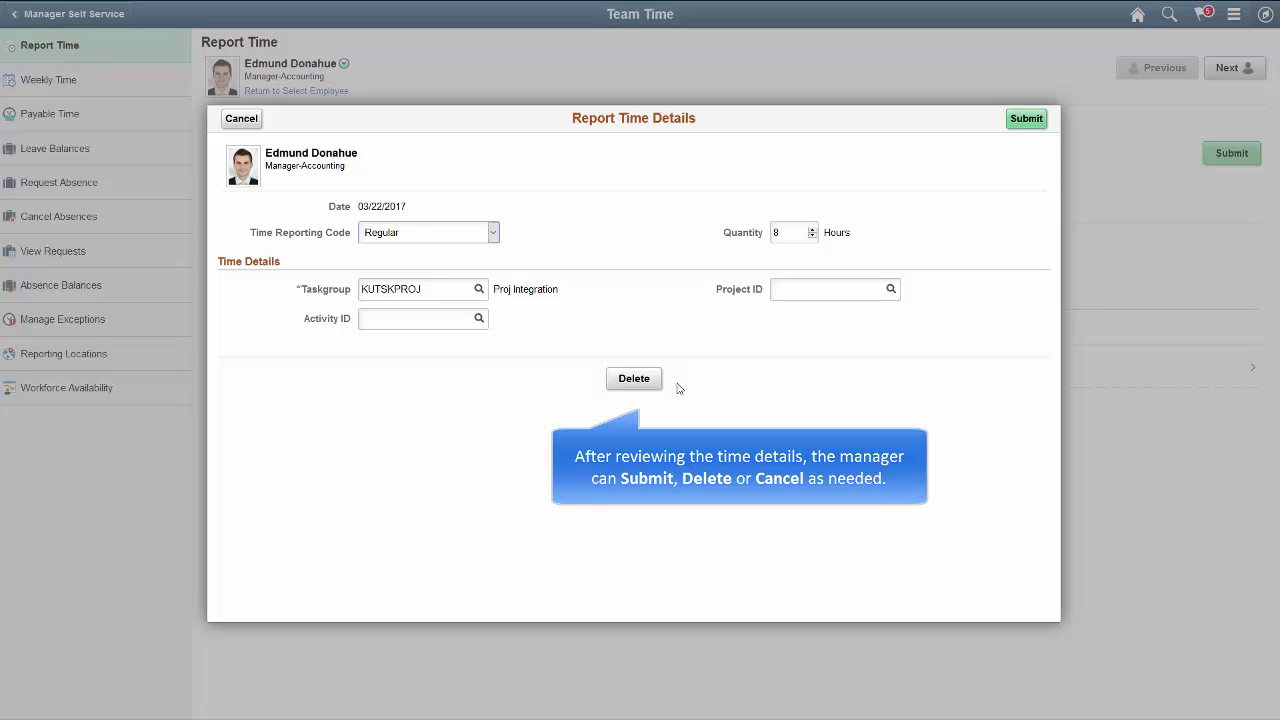
left_click(1025, 119)
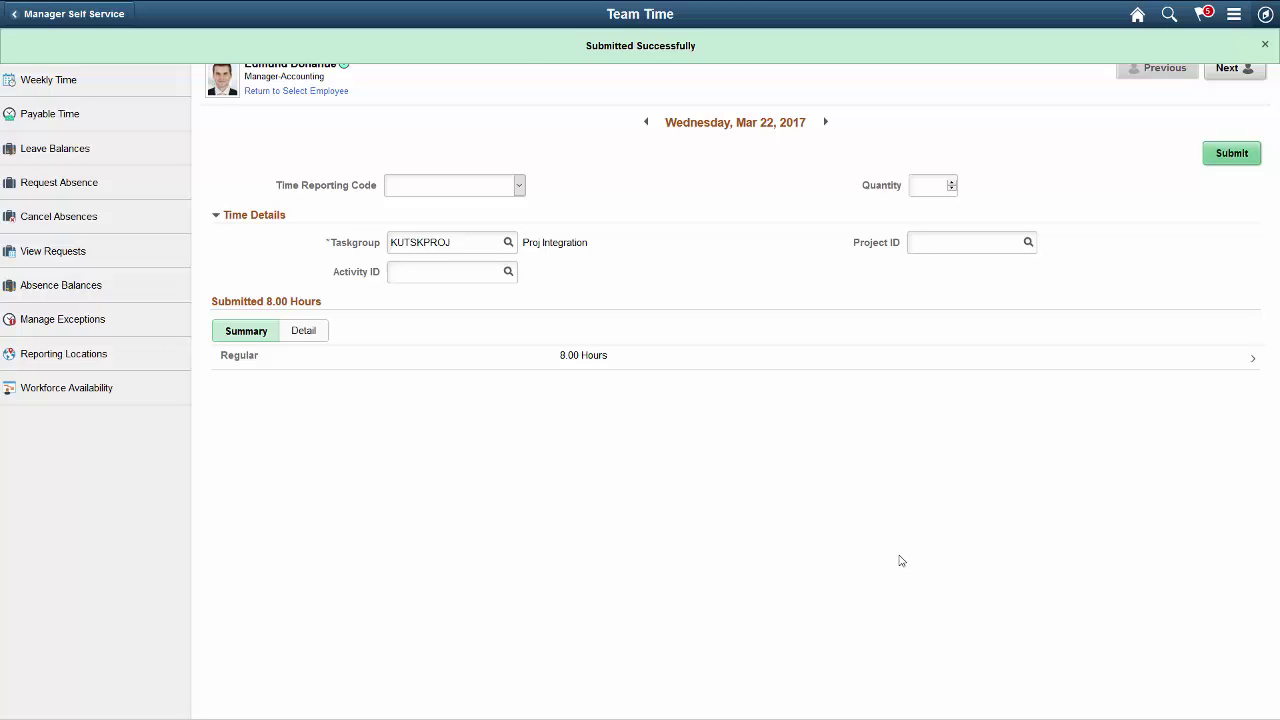
- Open the Regular time entry's details again and delete the entry
left_click(304, 332)
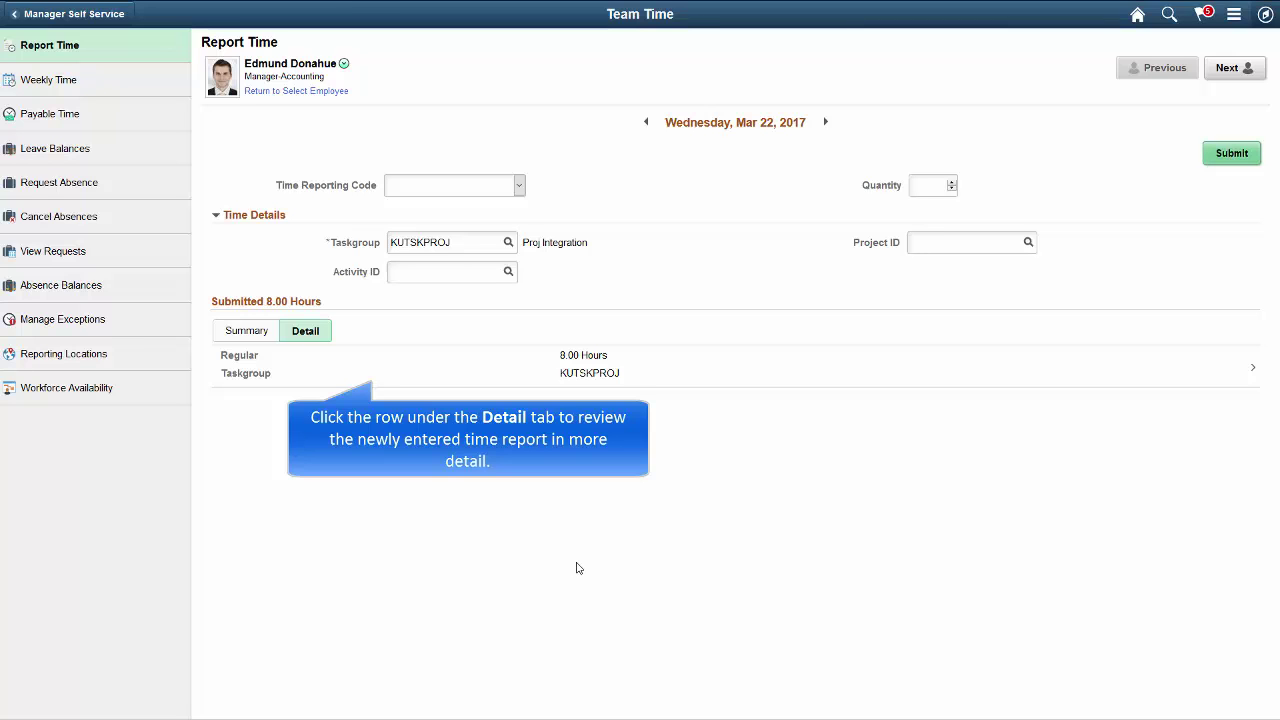
left_click(672, 376)
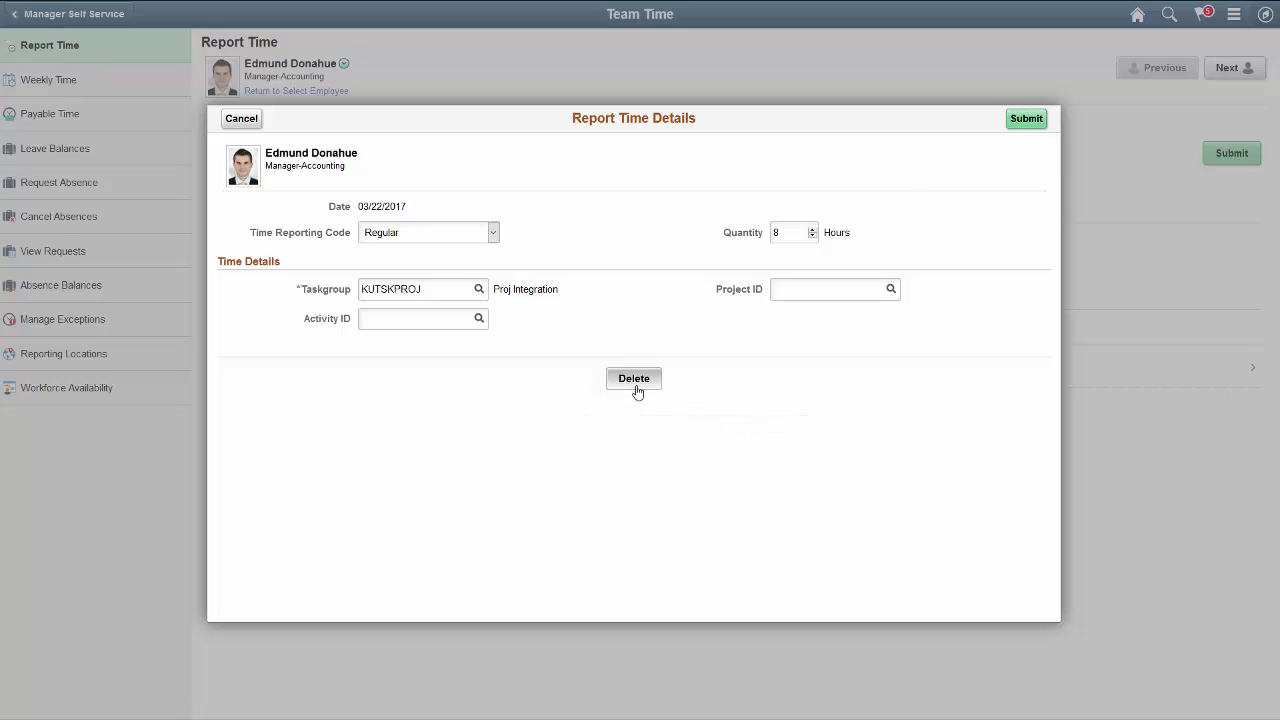
left_click(634, 379)
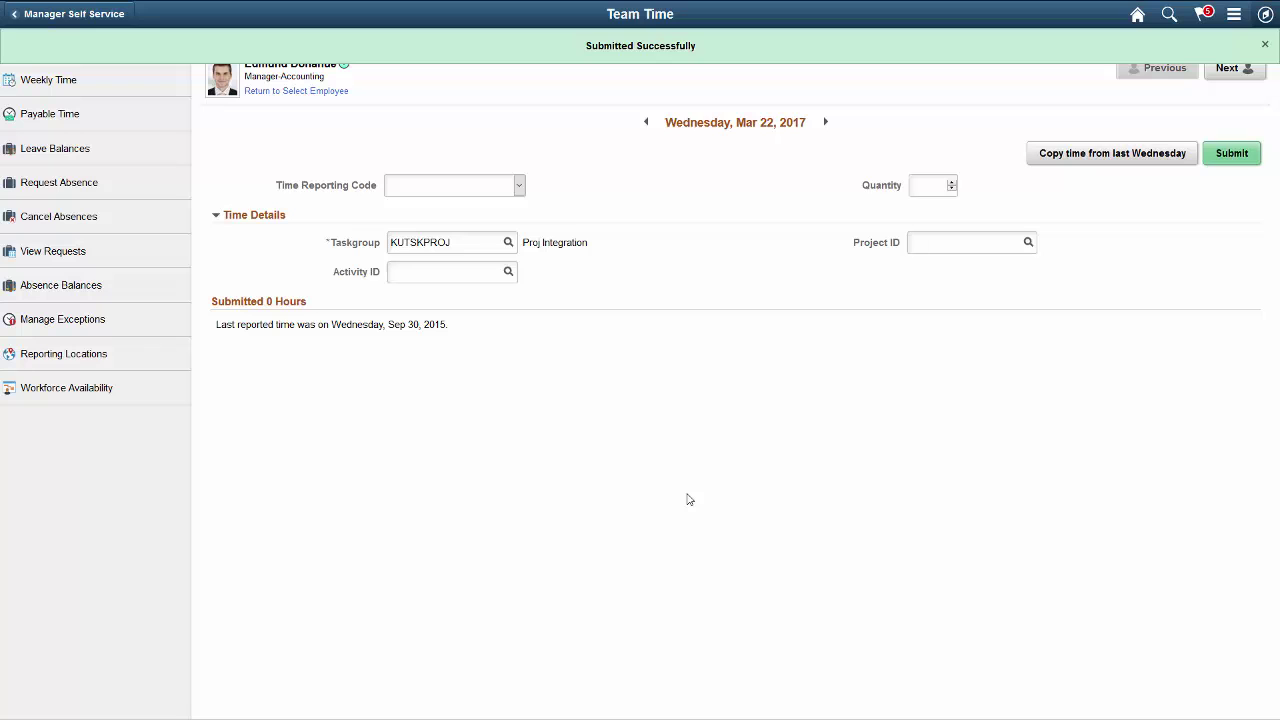
- View the related actions for the Financial Analyst two employees ahead, and return to the Select Employee page
left_click(1213, 75)
left_click(1214, 76)
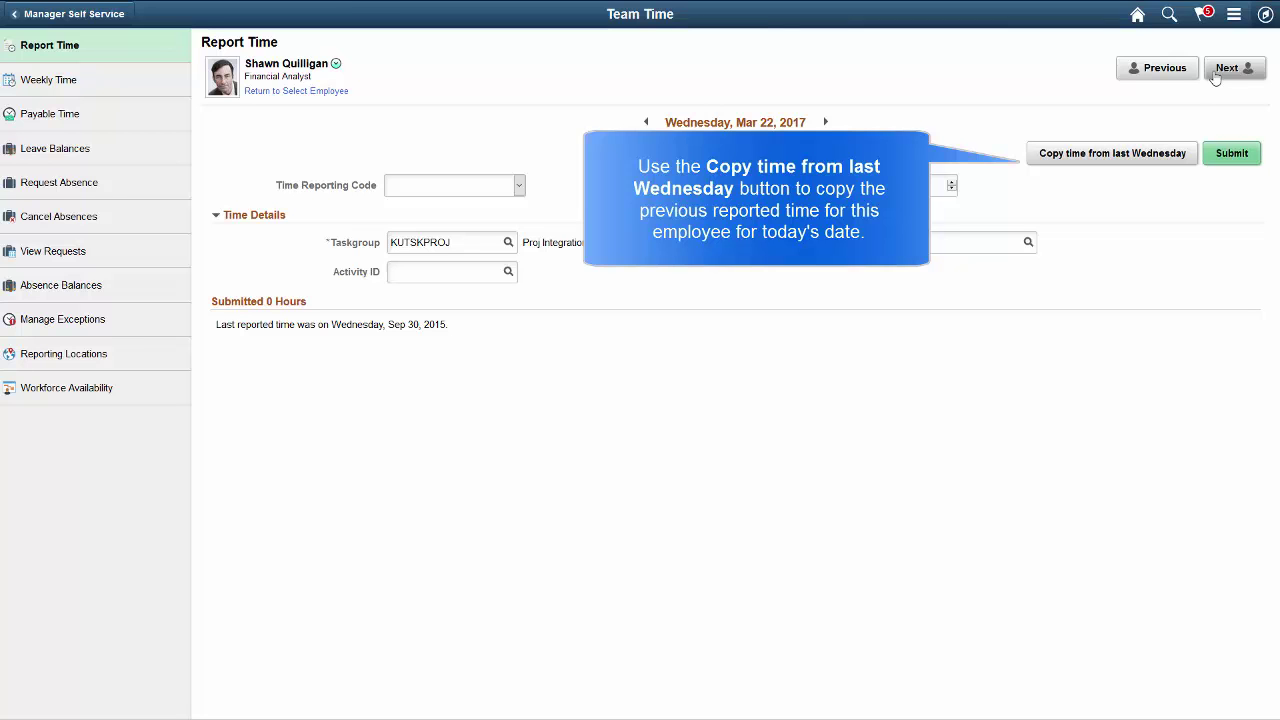
left_click(336, 66)
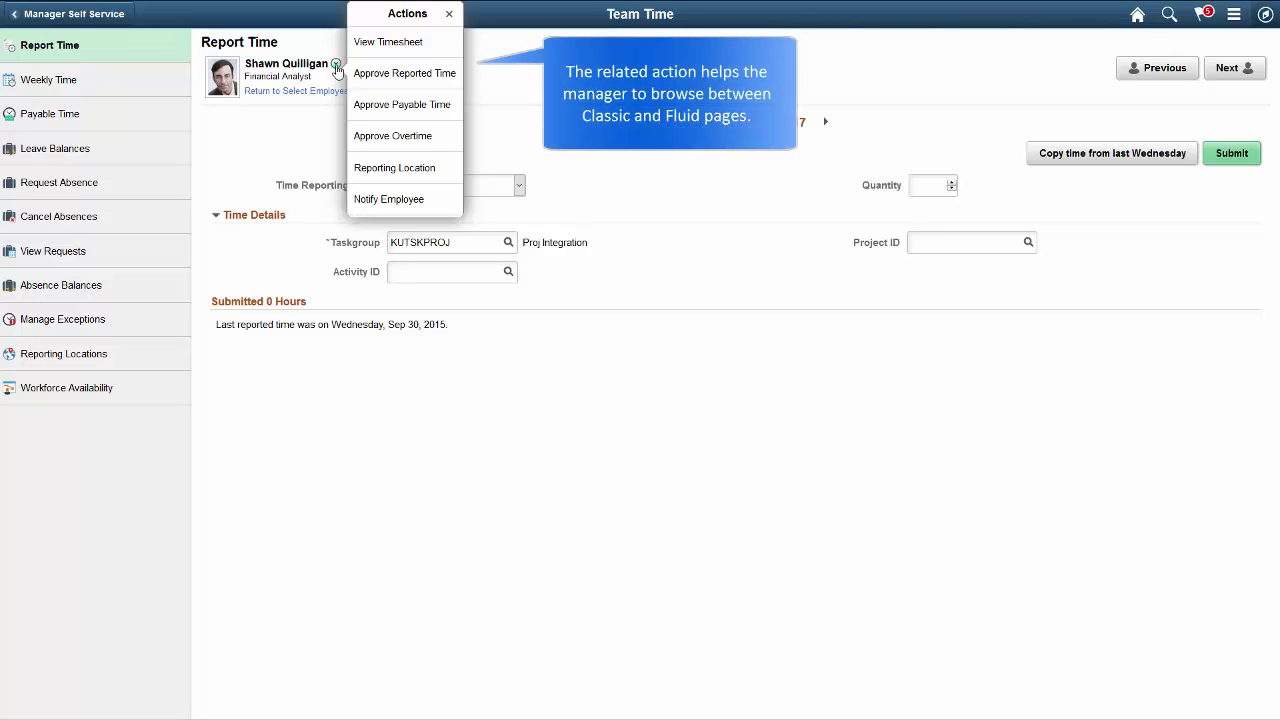
left_click(451, 15)
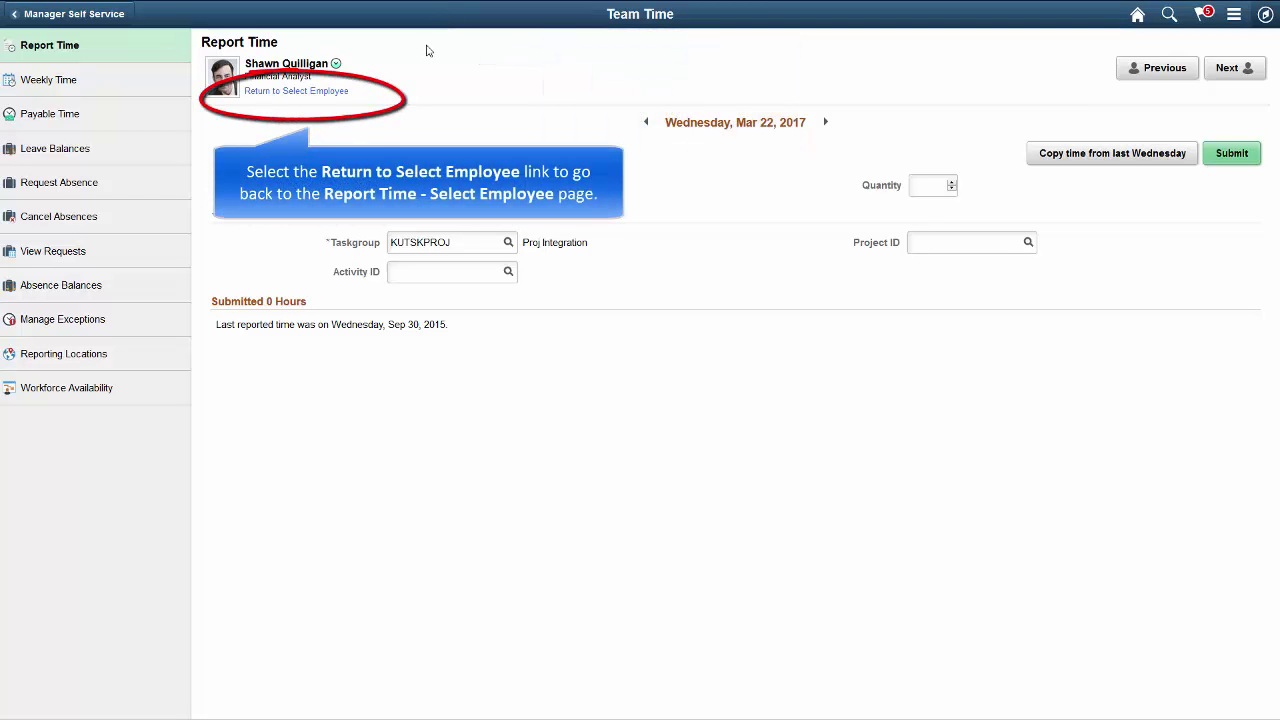
left_click(320, 91)
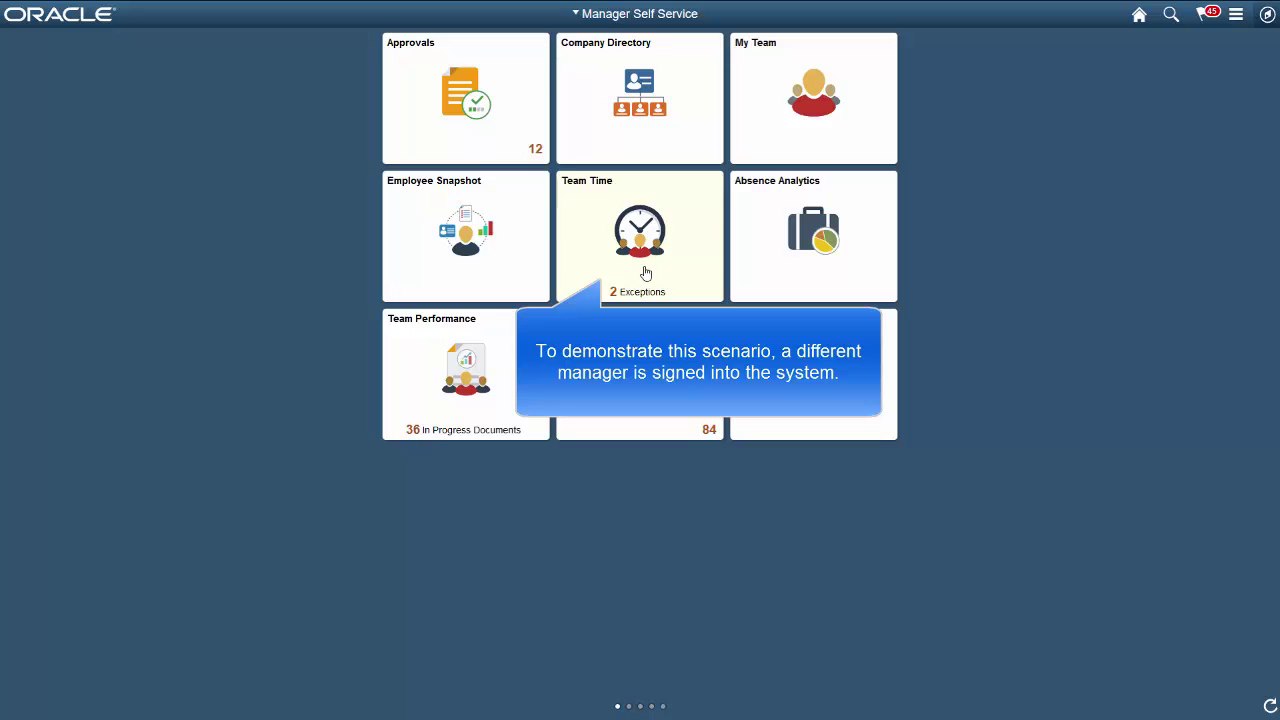
- Reopen Team Time, load the employees, and clear the Employee ID filter to widen the list
left_click(645, 272)
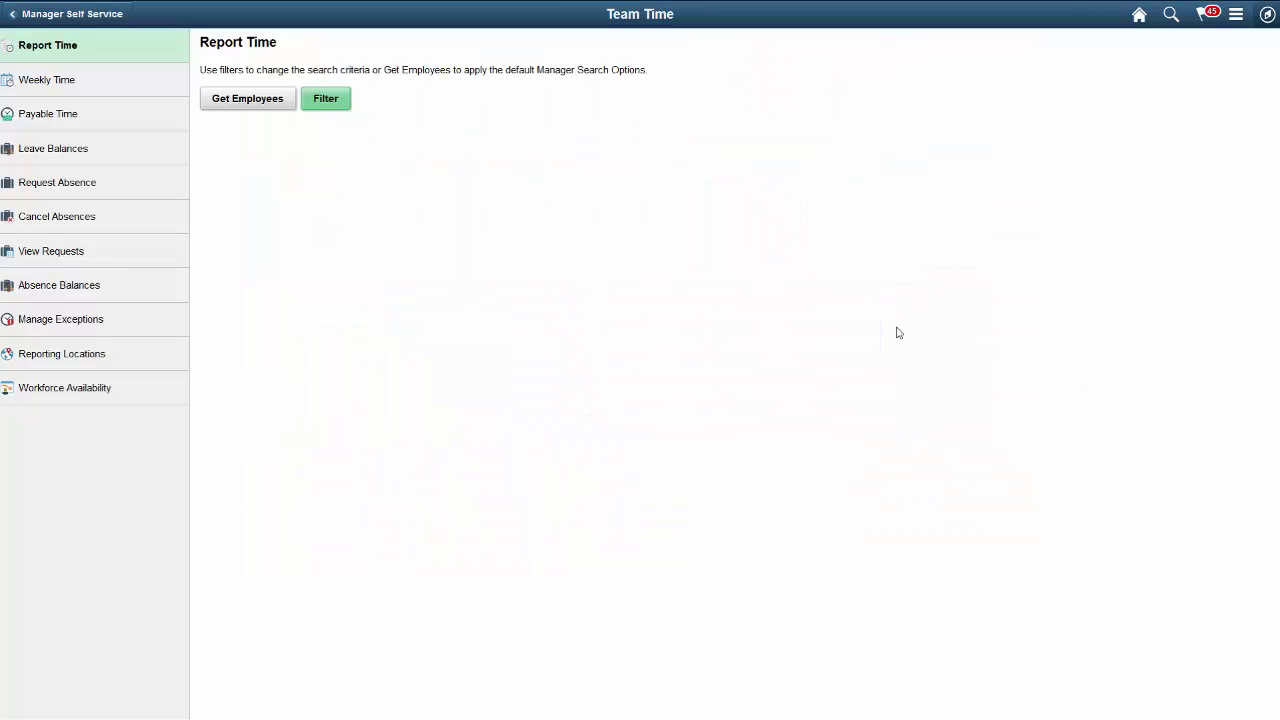
left_click(220, 105)
left_click(215, 97)
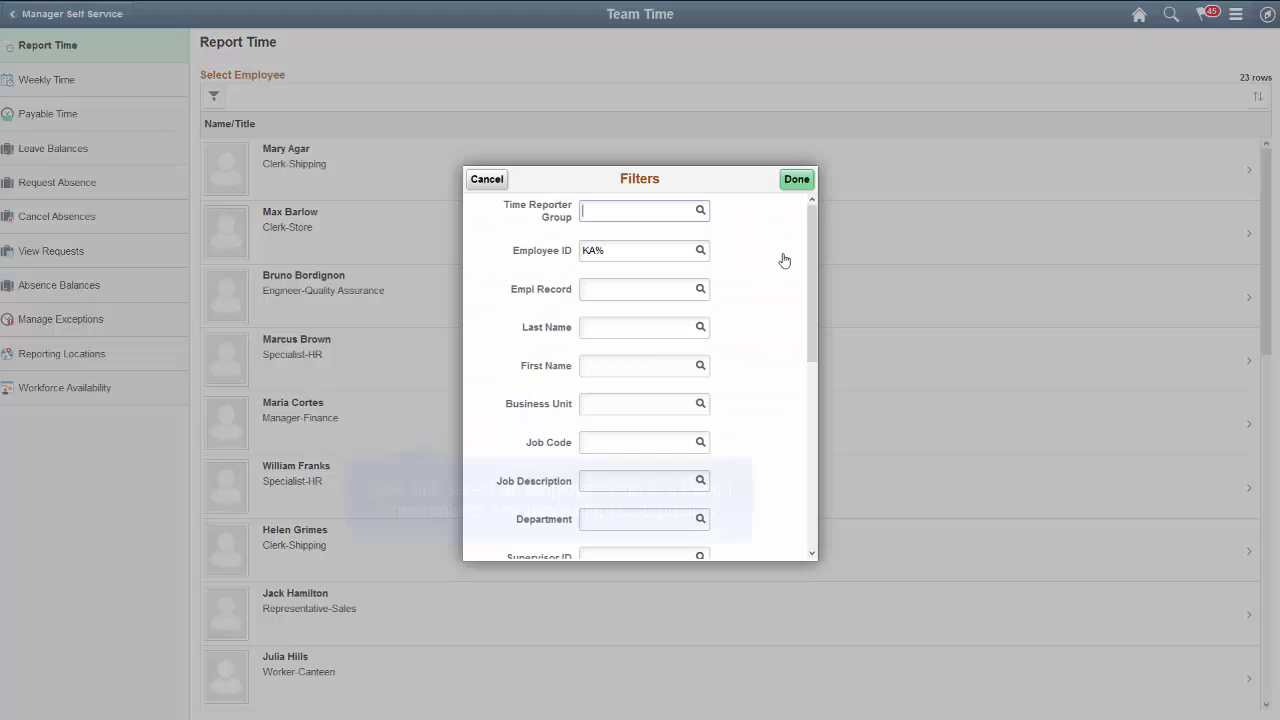
left_click(625, 249)
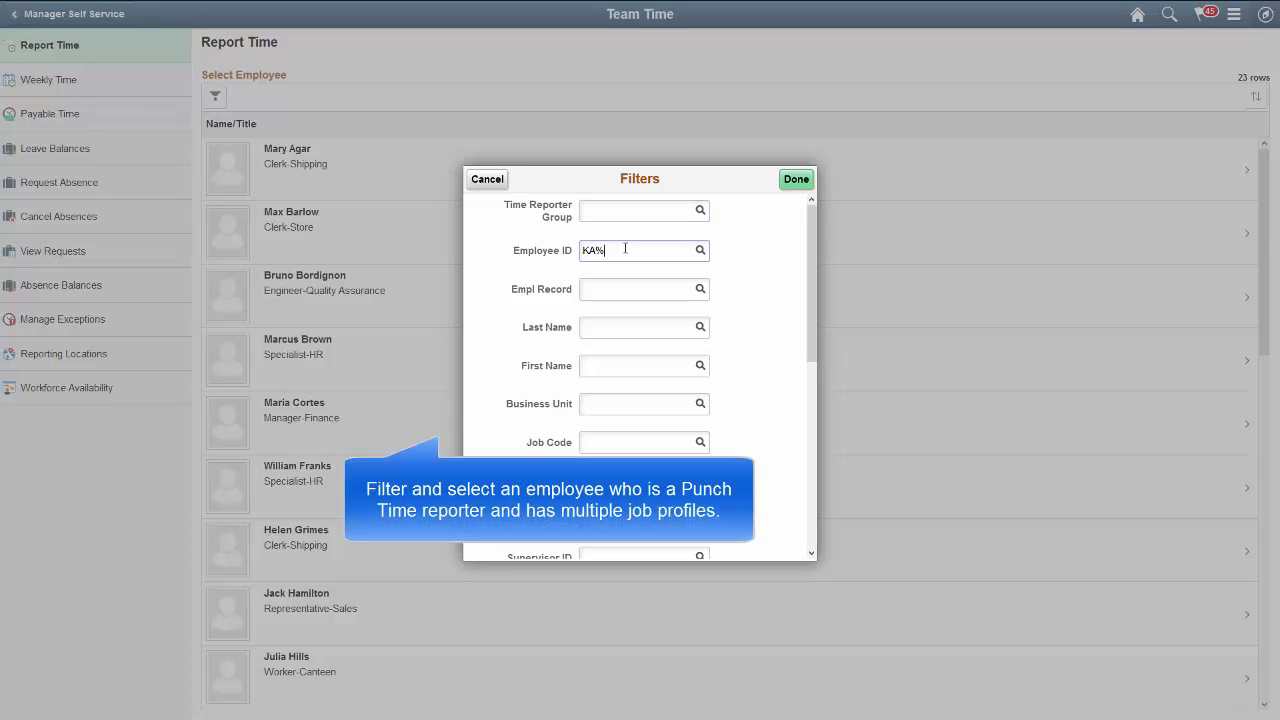
left_click(796, 180)
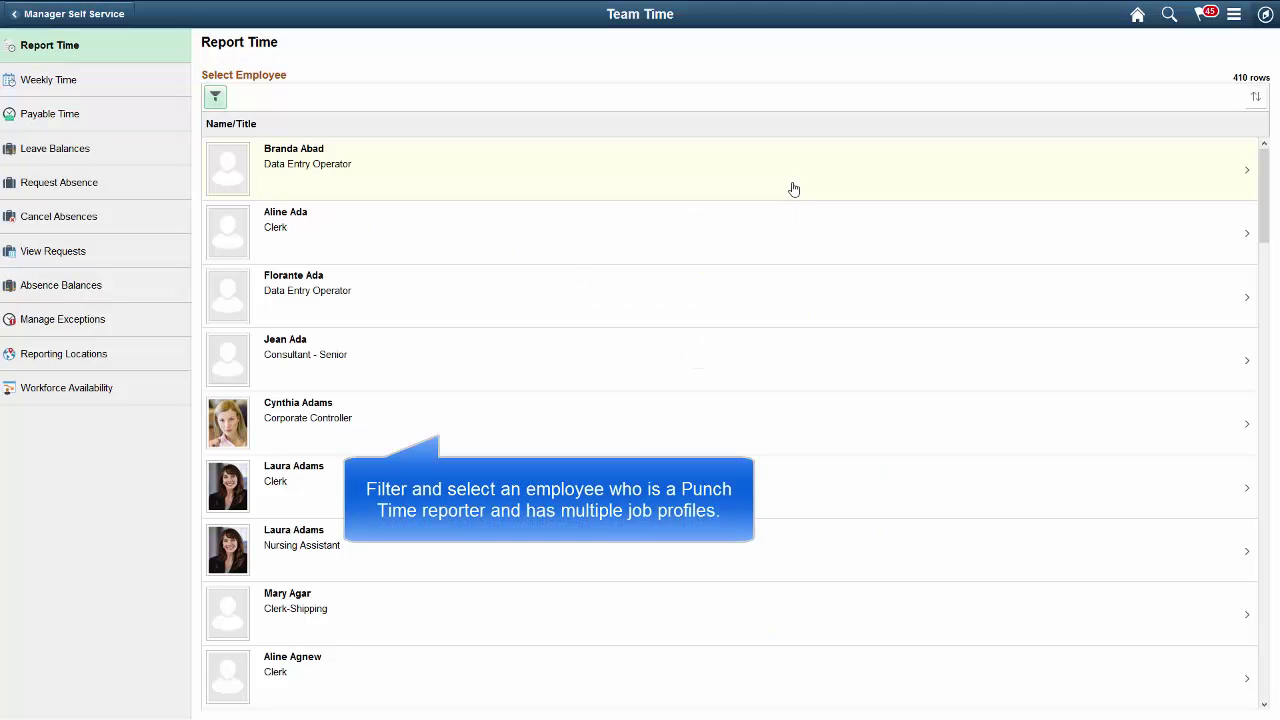
- Open Report Time for the punch reporter with Clerk and Nursing Assistant jobs, and select the Clerk job
left_click(1174, 428)
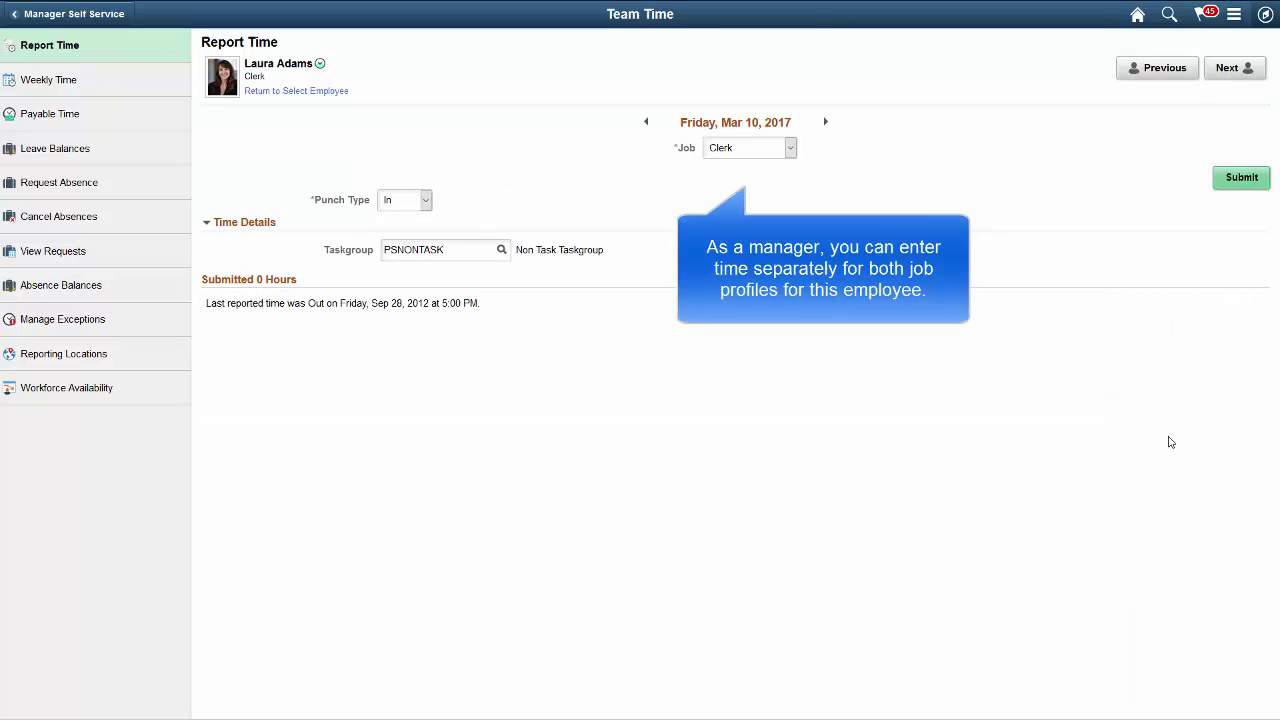
left_click(790, 148)
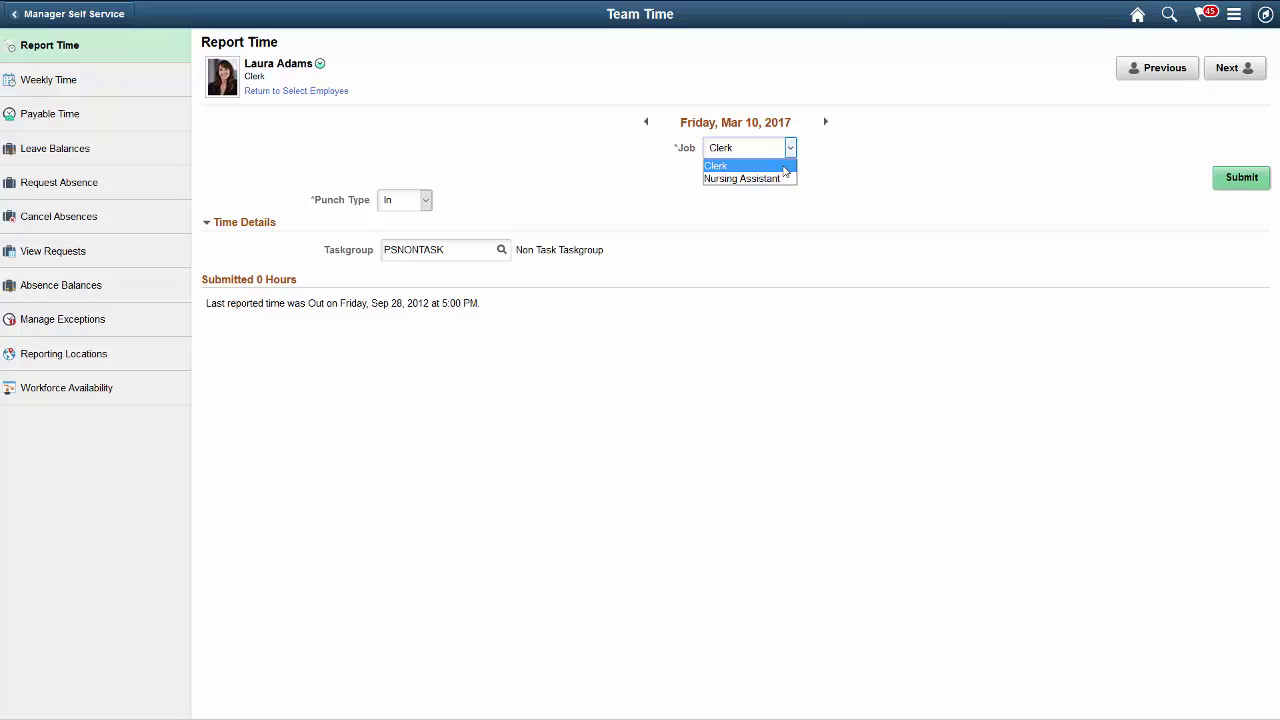
left_click(786, 168)
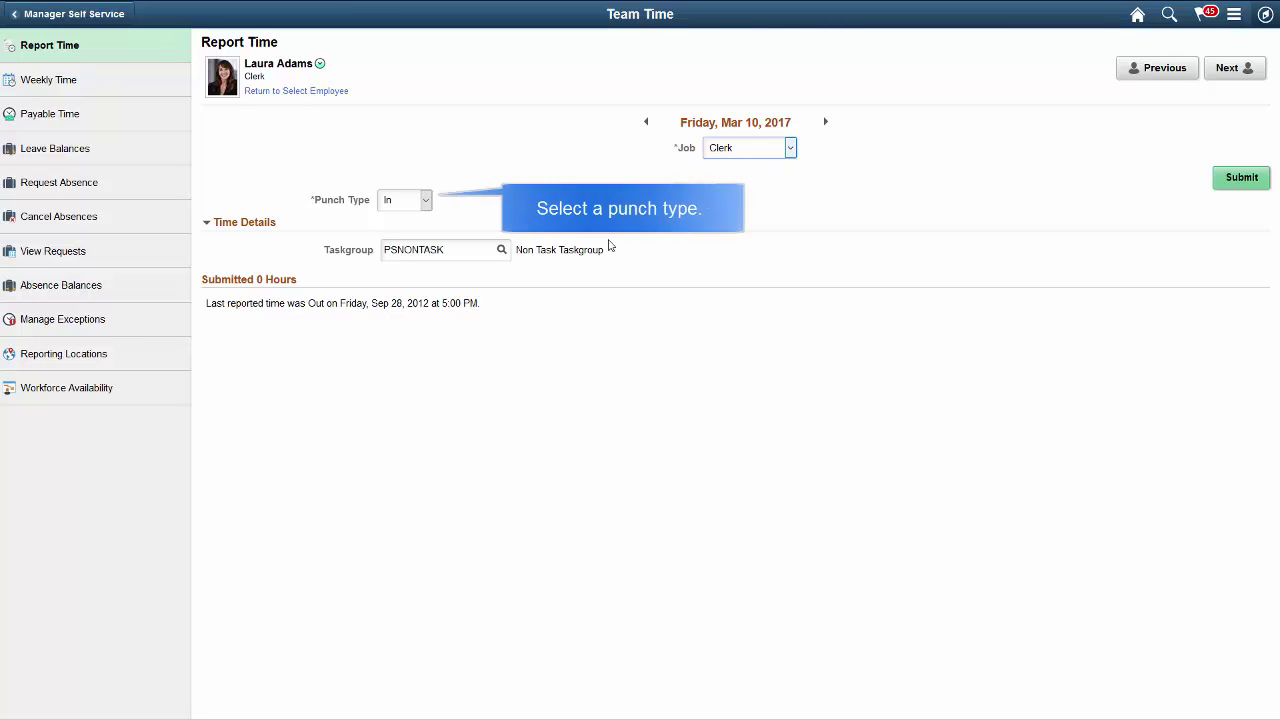
- Review the punch types available for the Clerk job, keep In, and switch the job to Nursing Assistant
left_click(425, 201)
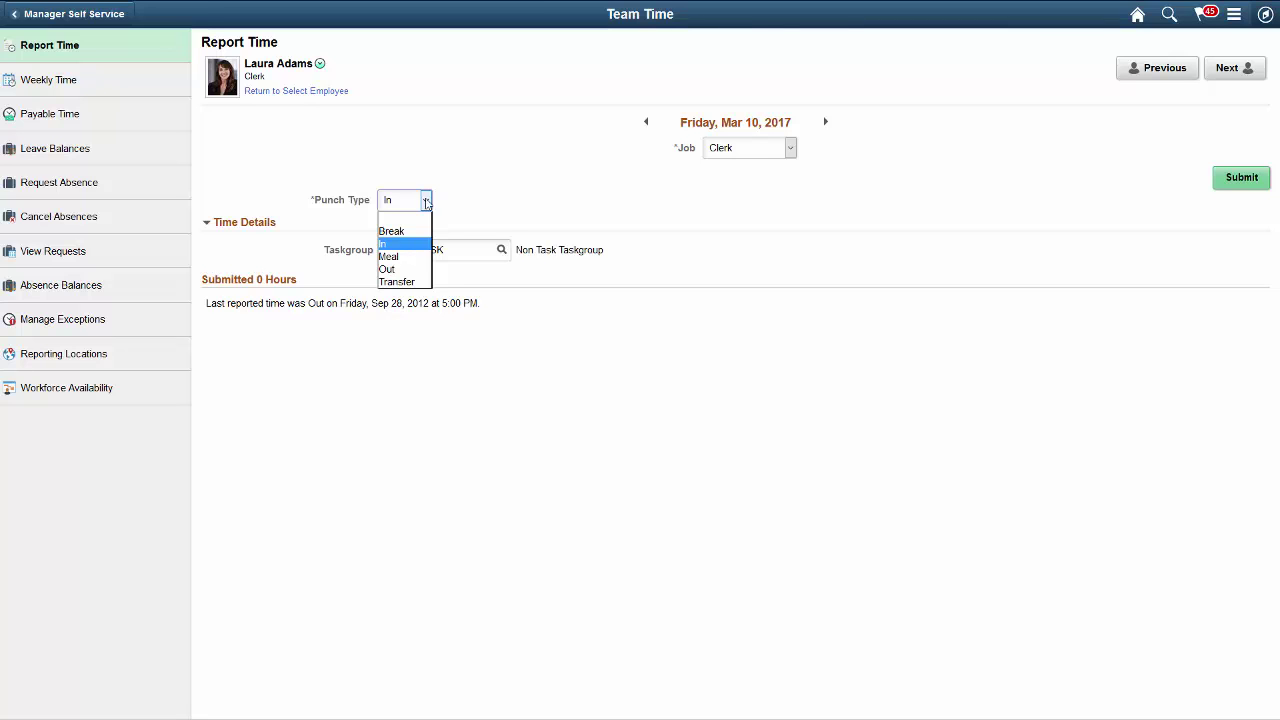
left_click(425, 201)
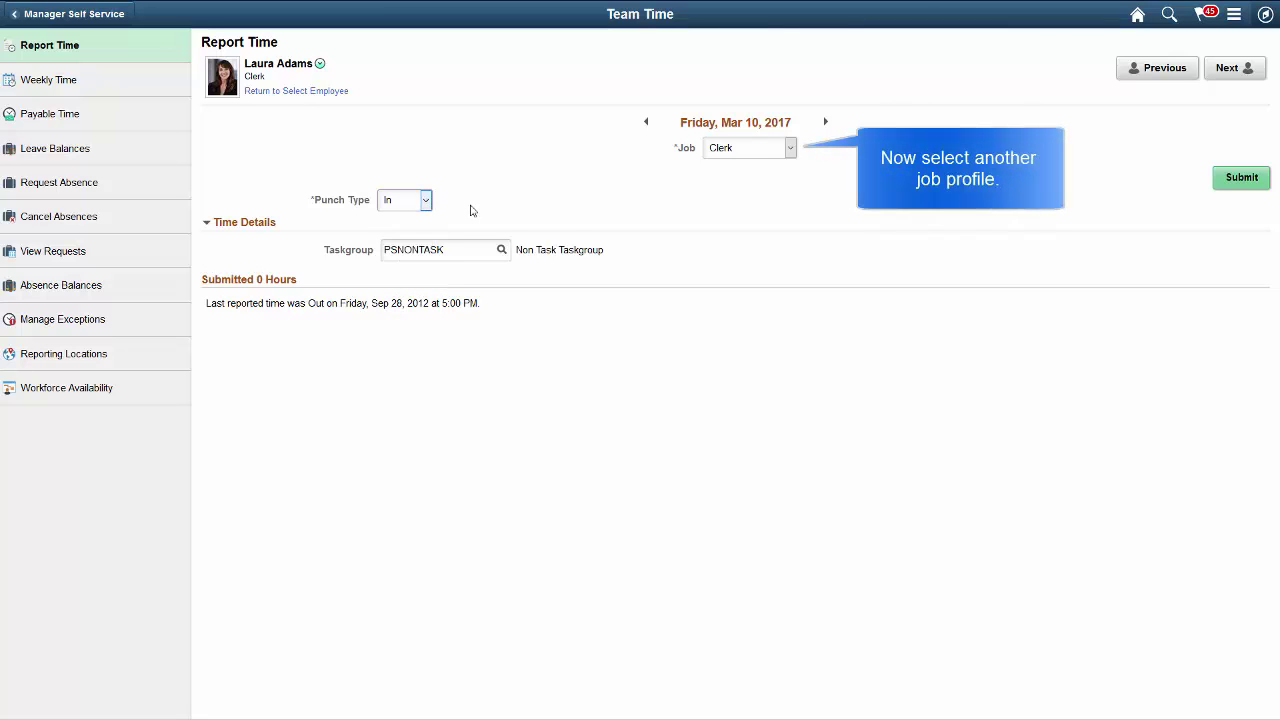
left_click(790, 148)
left_click(776, 180)
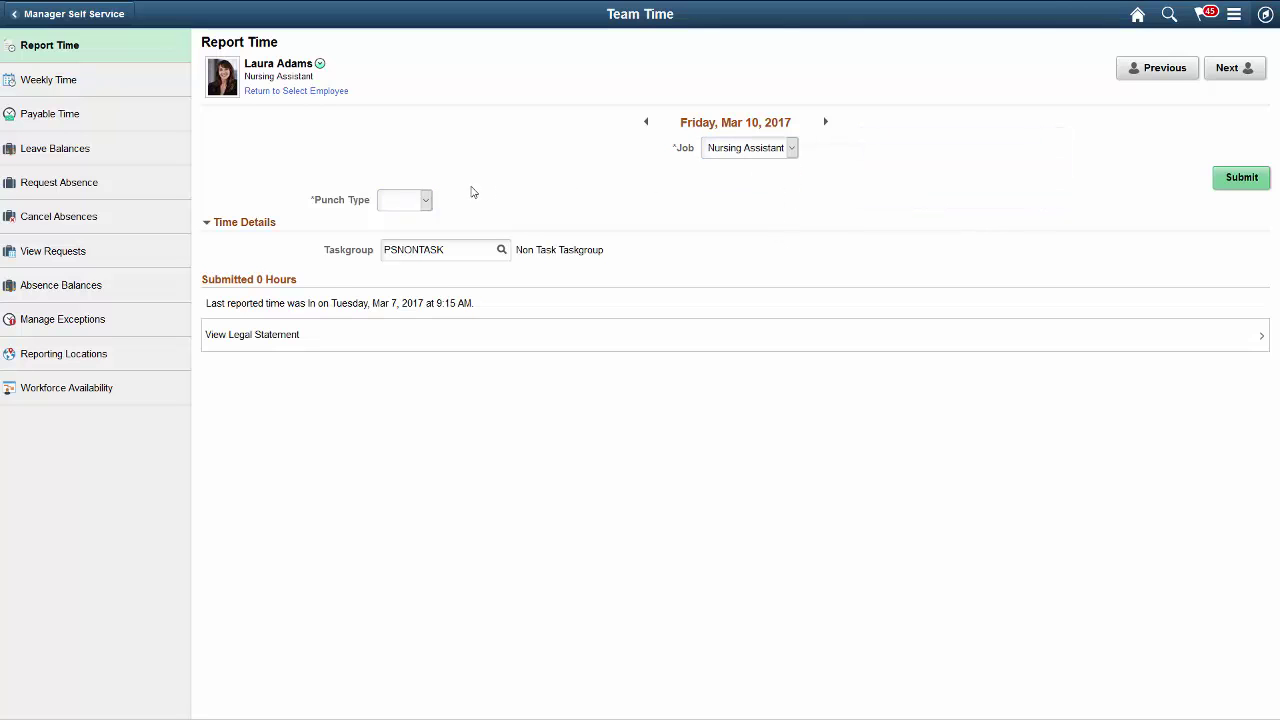
- Set the Nursing Assistant job's punch type to In, submit the time, and accept saving the new punch
left_click(425, 200)
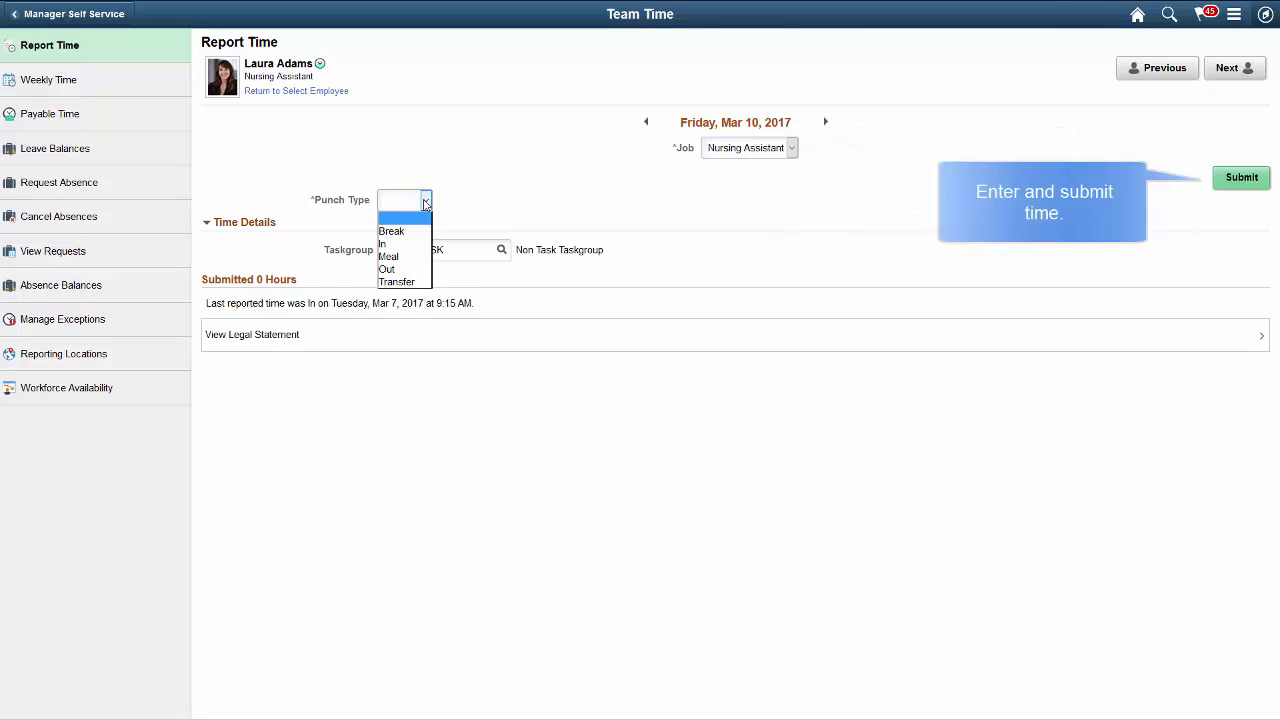
left_click(410, 245)
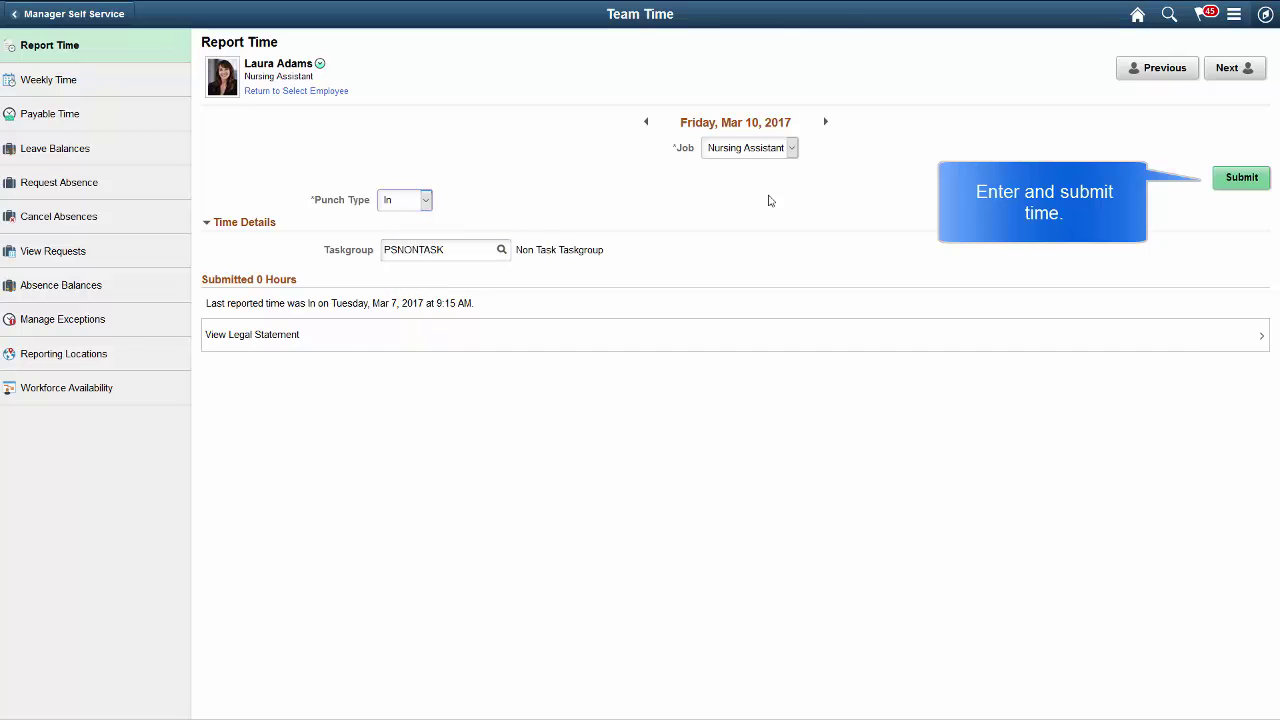
left_click(1220, 180)
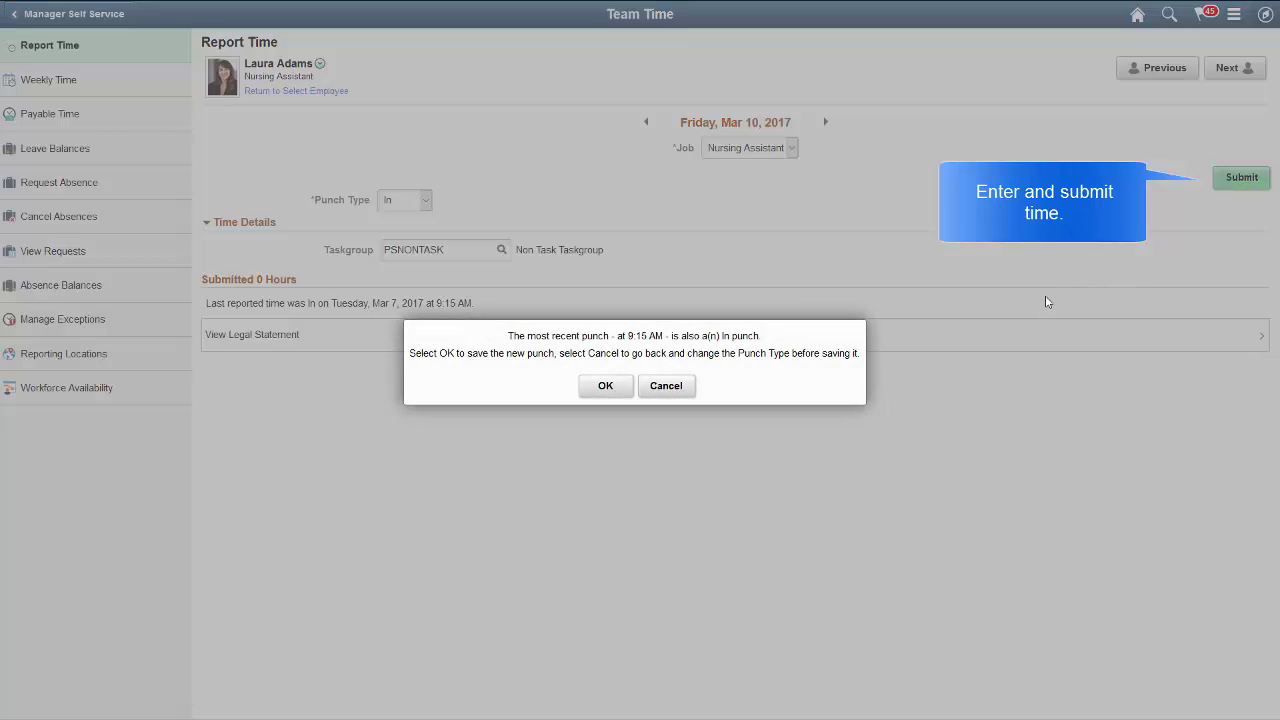
left_click(607, 388)
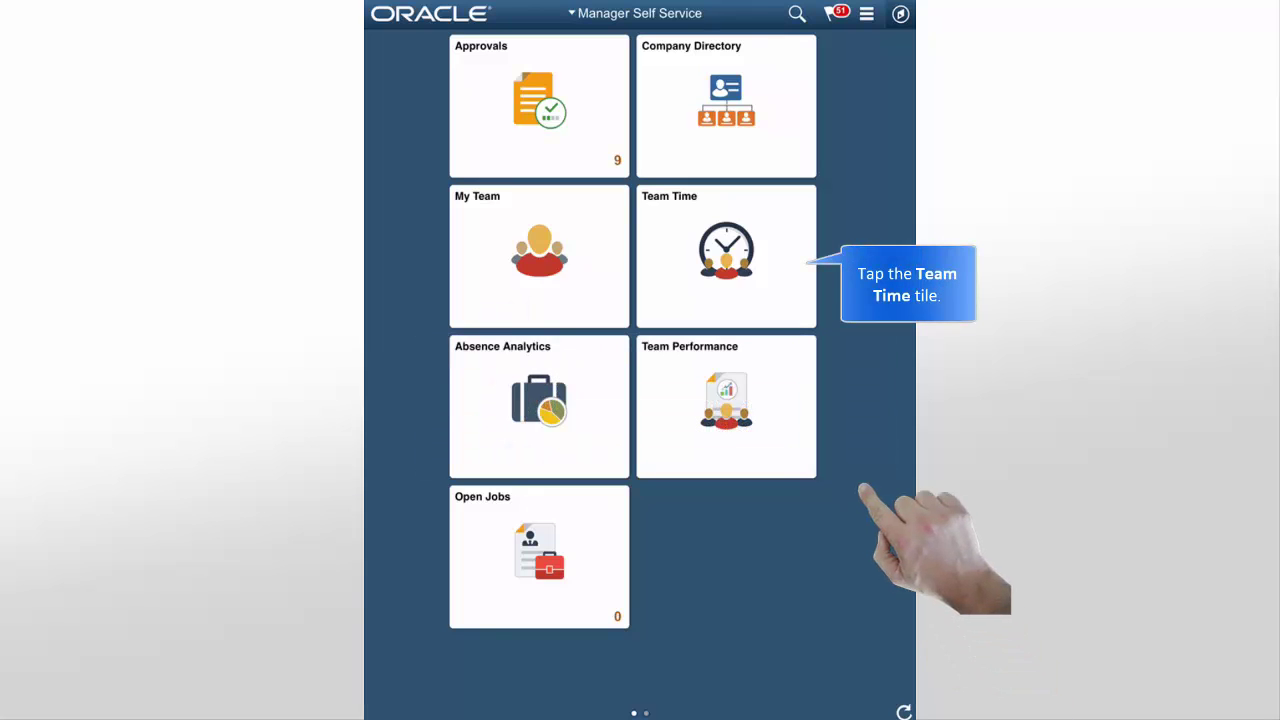
- Open Team Time, check the navigation collection, and open Report Time for the Manager-Accounting employee
left_click(749, 287)
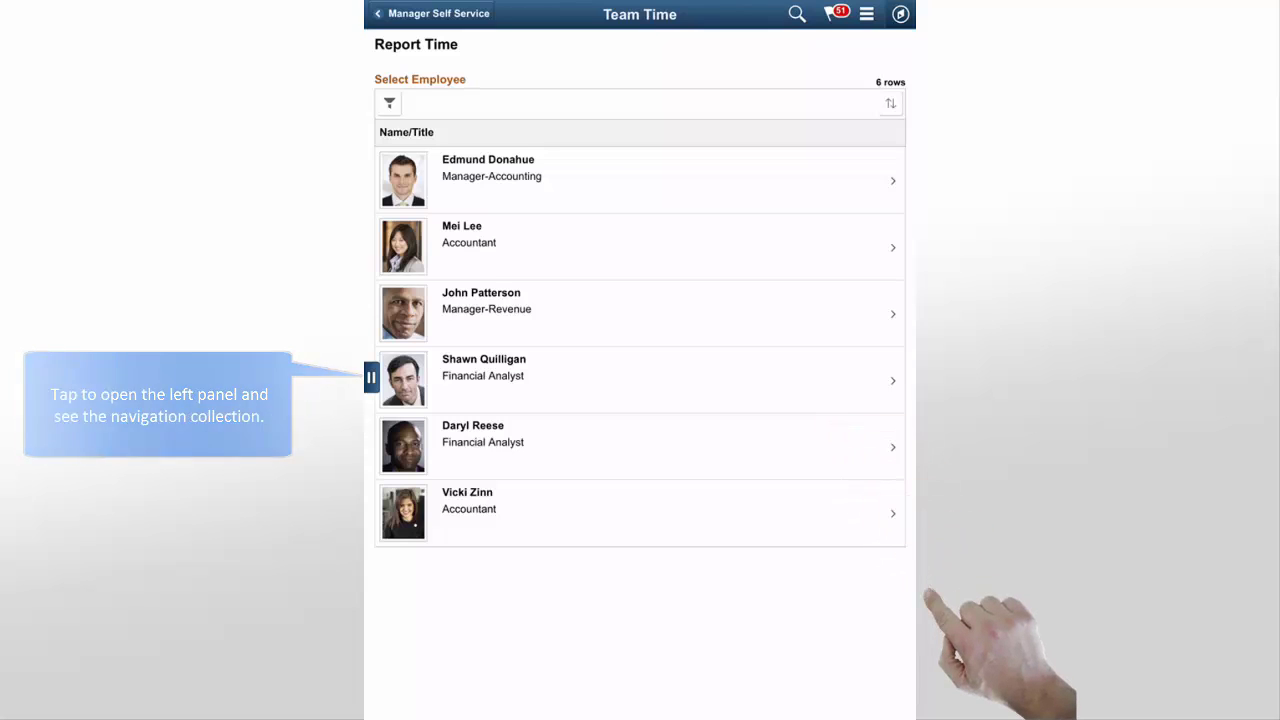
left_click(372, 377)
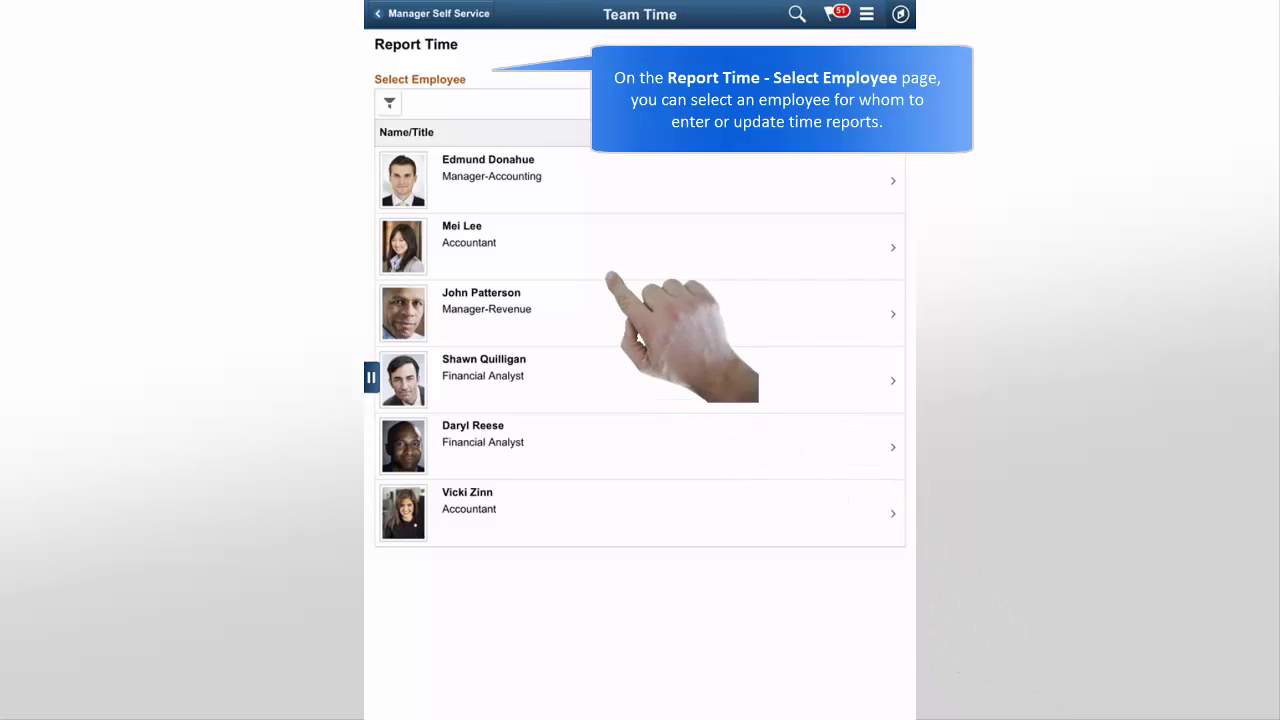
left_click(560, 182)
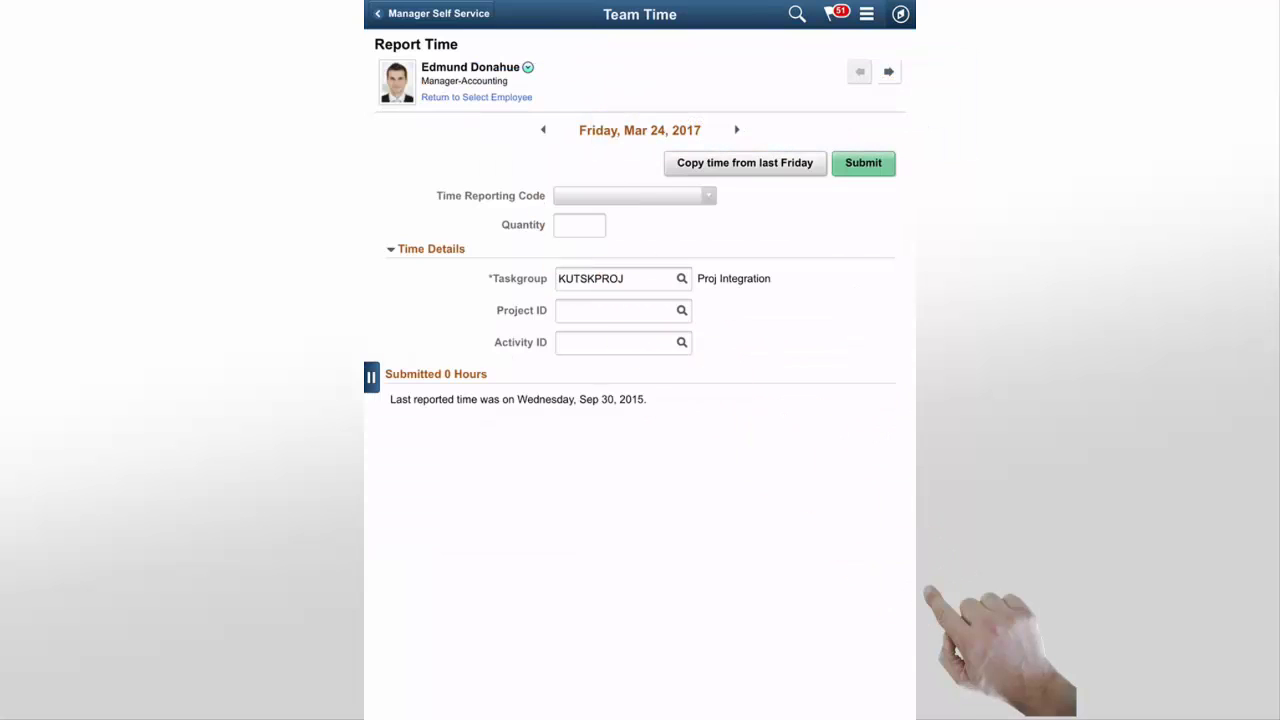
- Browse Report Time two employees ahead to the Manager-Revenue employee, and return to the Select Employee page
left_click(888, 71)
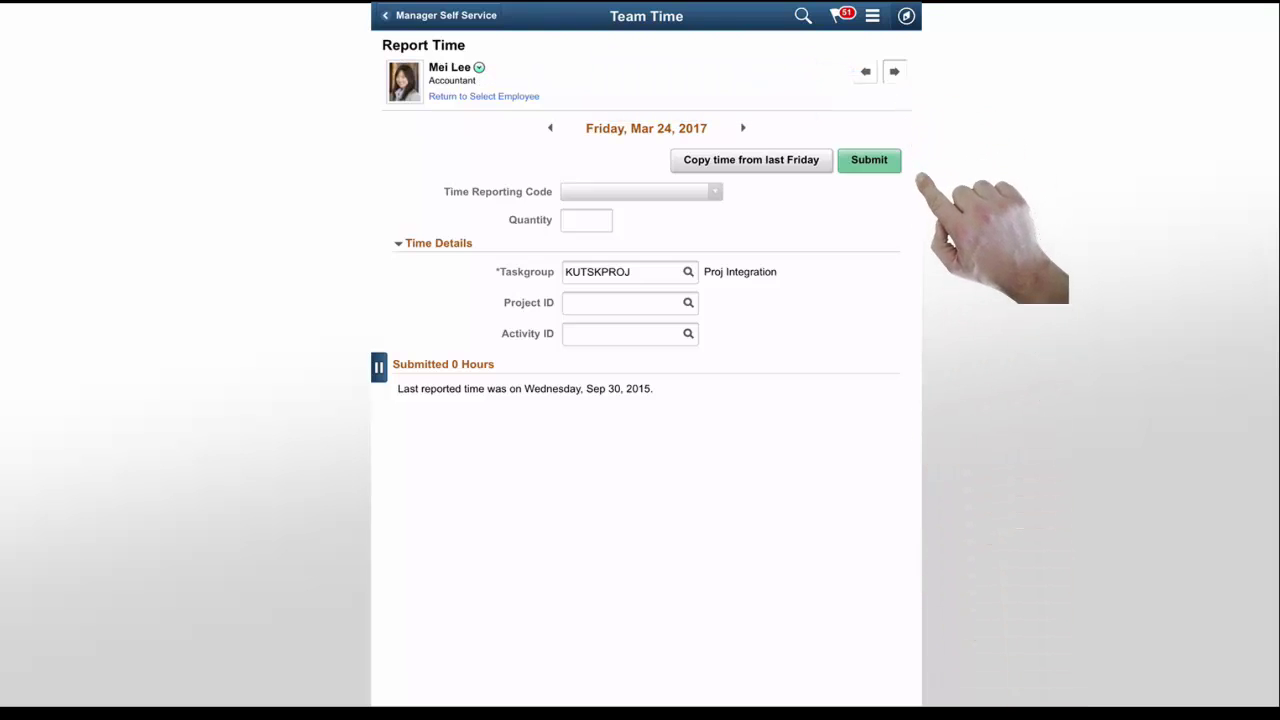
left_click(894, 71)
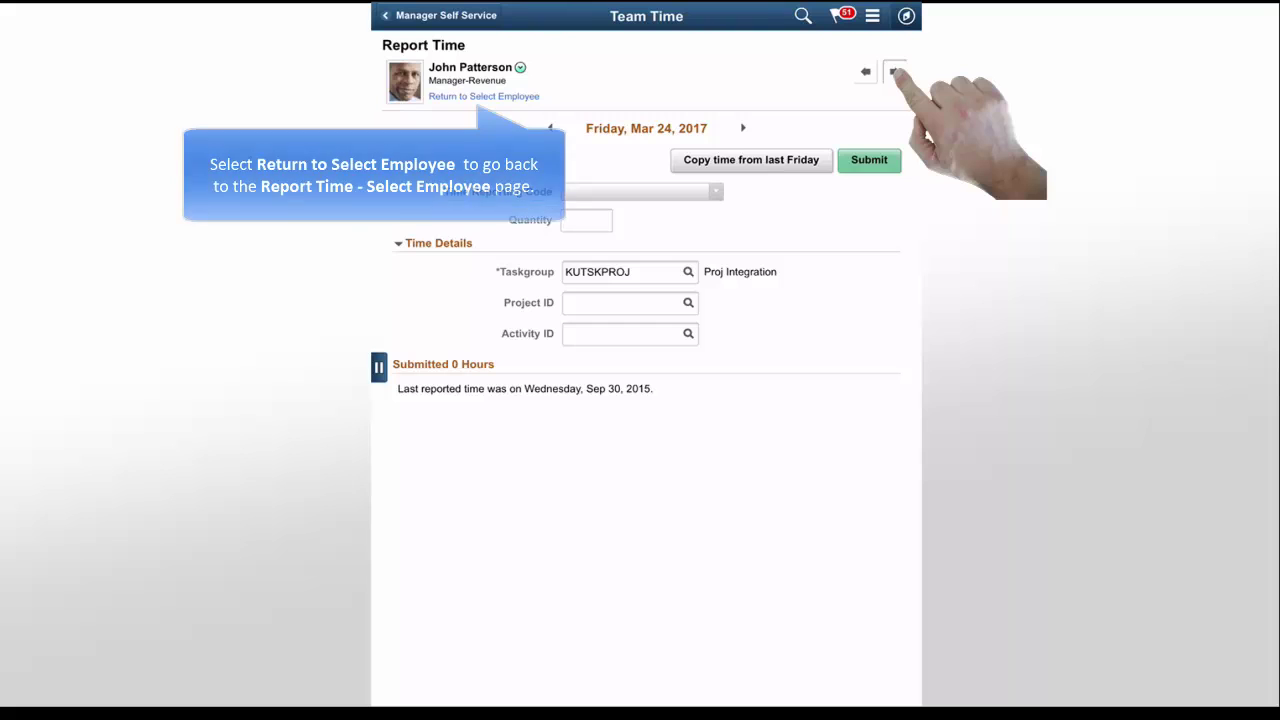
left_click(500, 96)
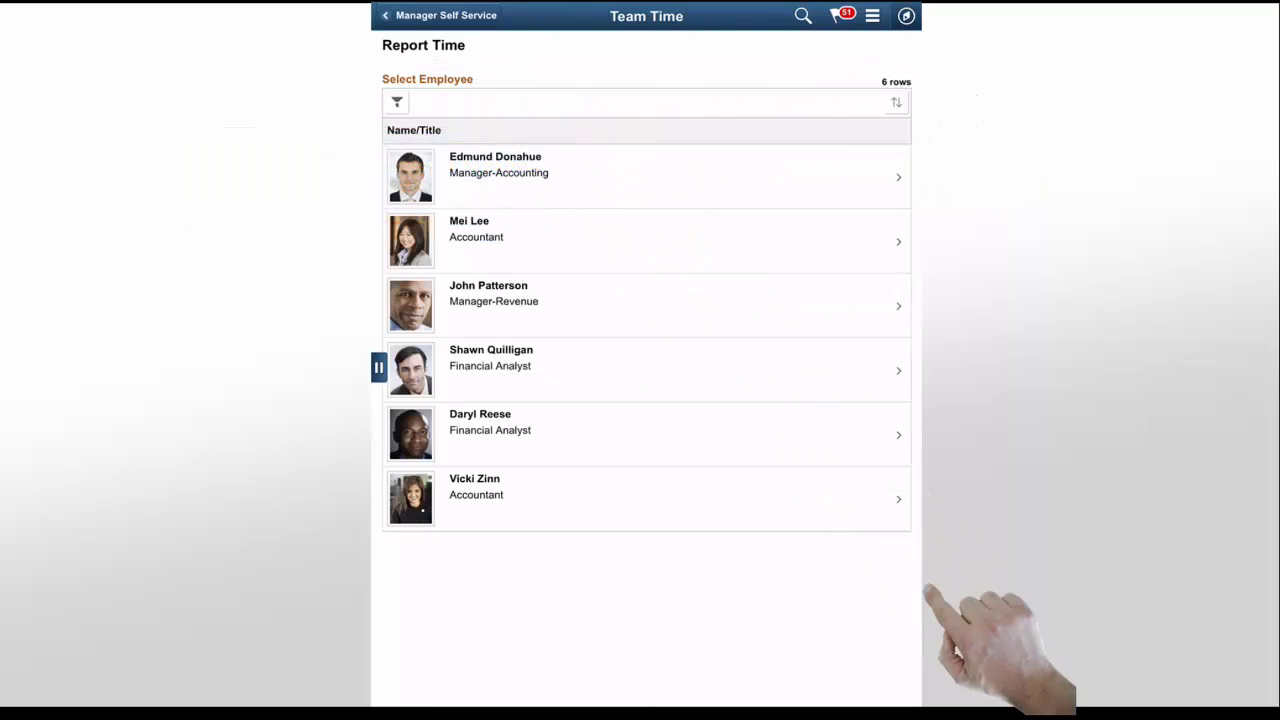
- Switch from Report Time to Weekly Time and open the first-listed Financial Analyst's week
left_click(378, 367)
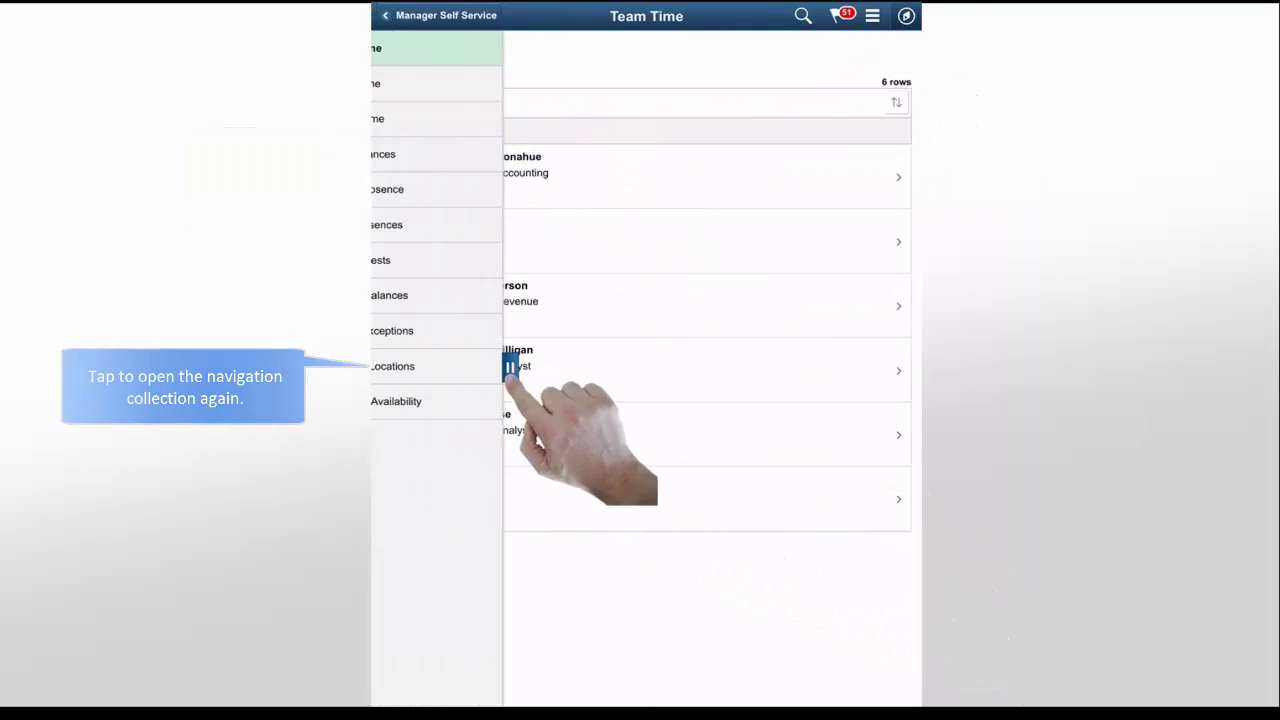
left_click(470, 84)
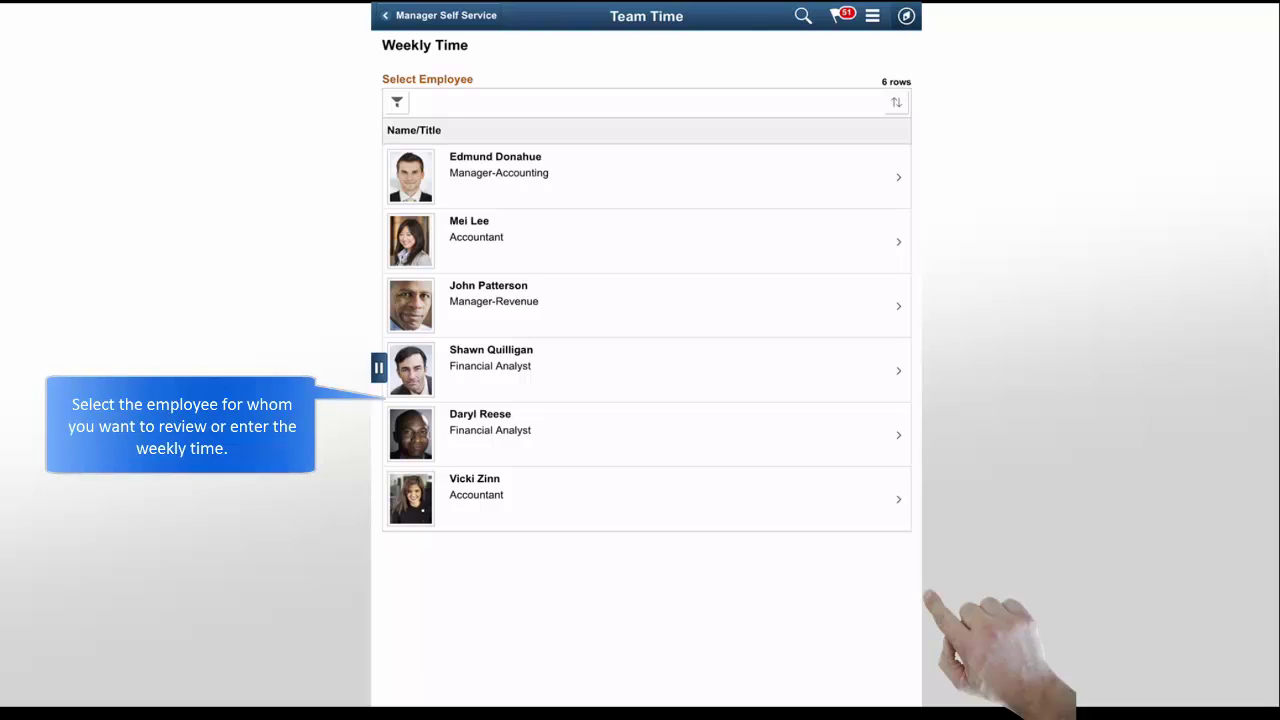
left_click(660, 370)
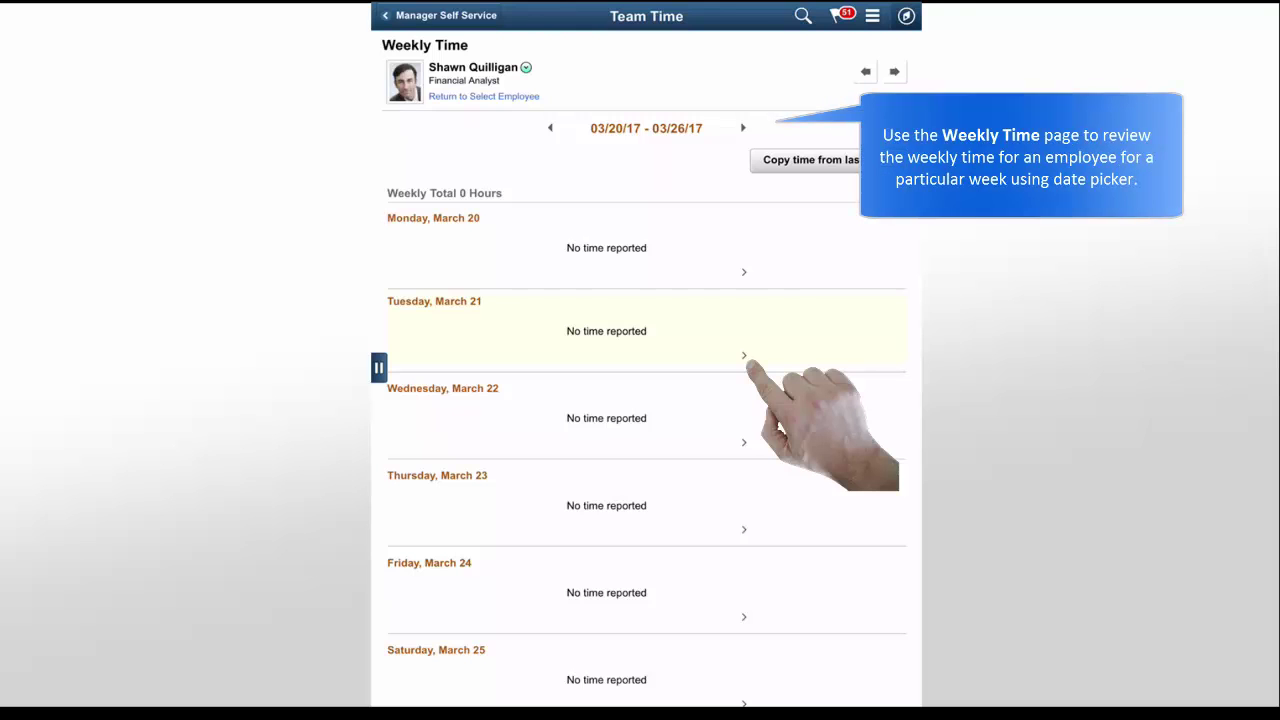
- Change the Weekly Time period to the week ending January 1, 2017 using the calendar
left_click(700, 128)
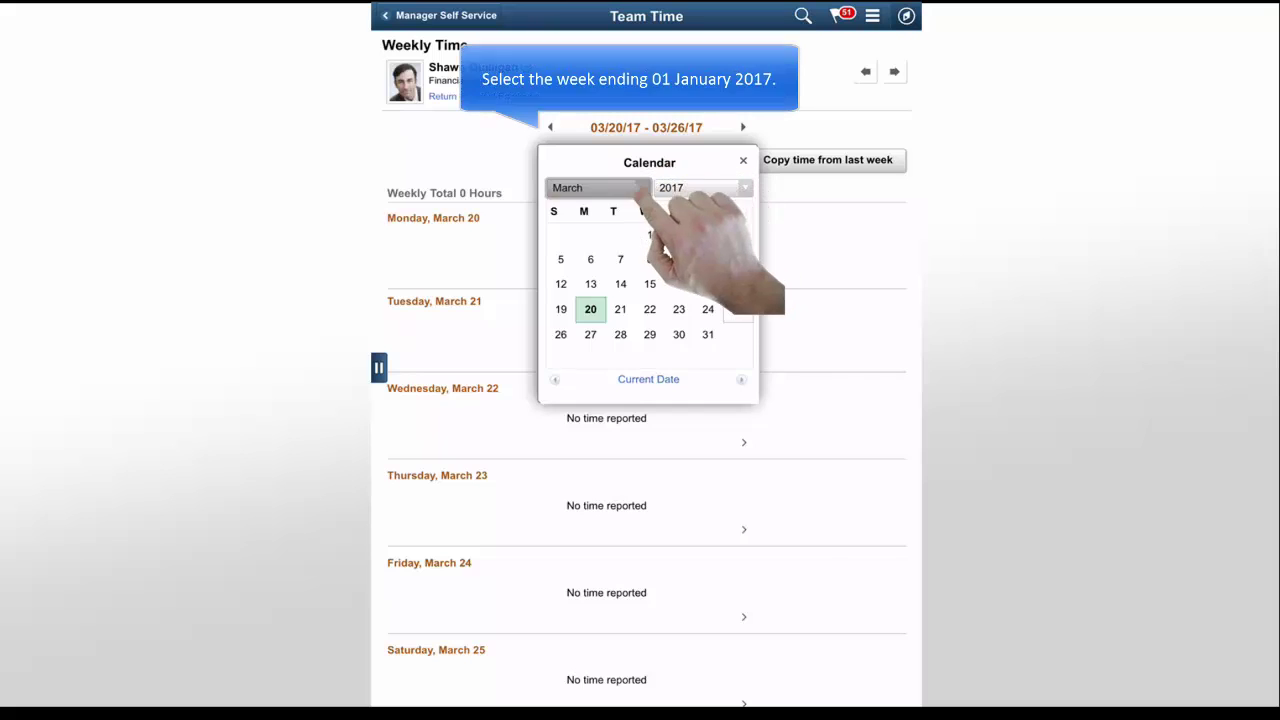
left_click(600, 190)
left_click(517, 222)
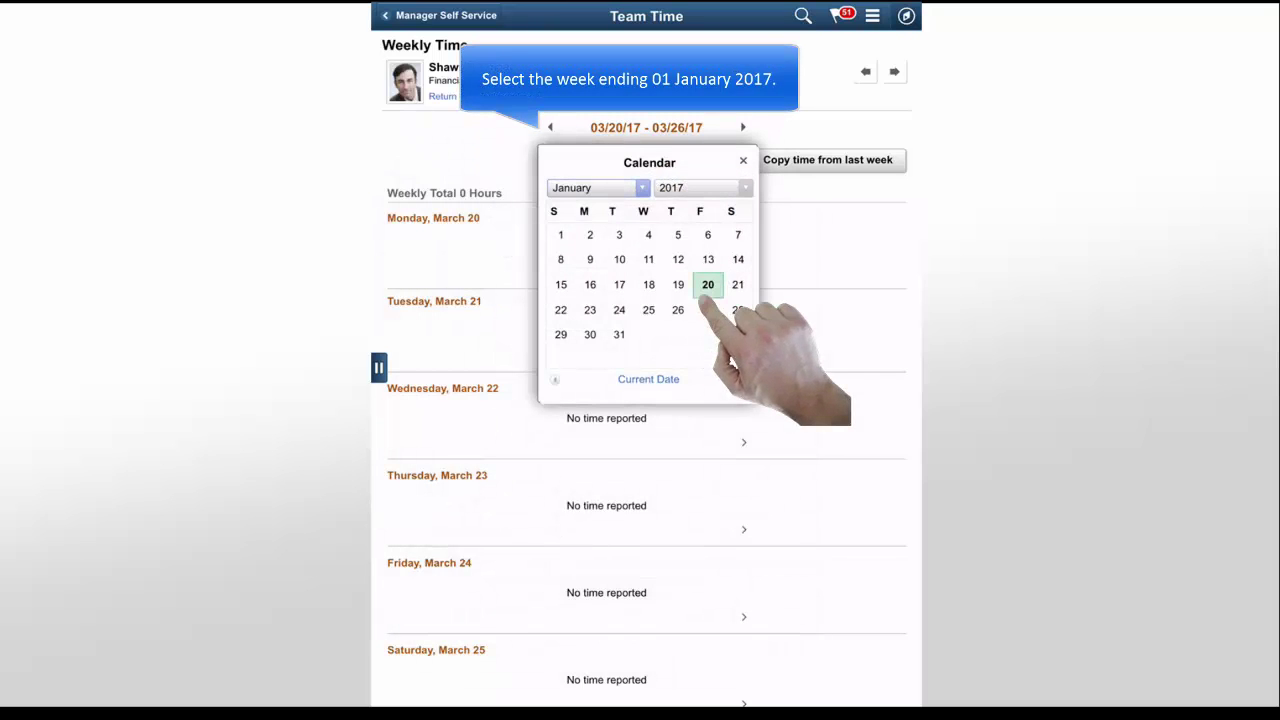
left_click(560, 236)
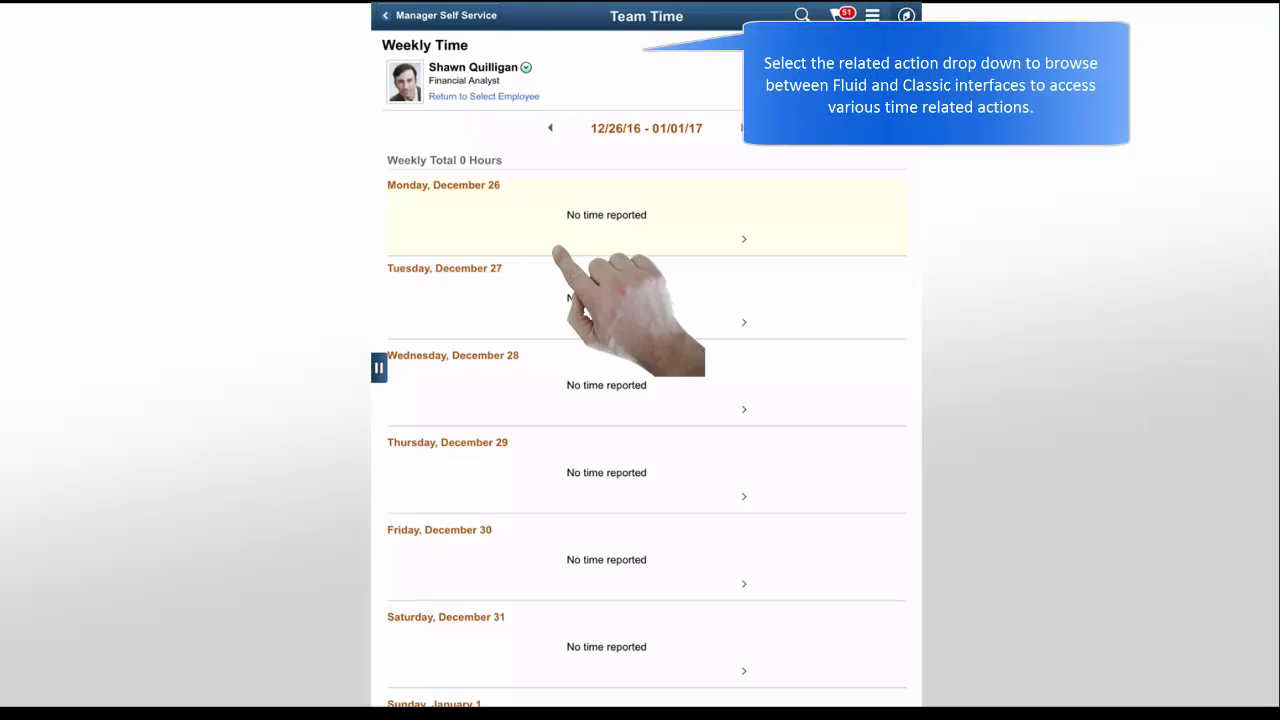
- View the Financial Analyst's related actions on Weekly Time, close them, and return to the Select Employee page
left_click(526, 67)
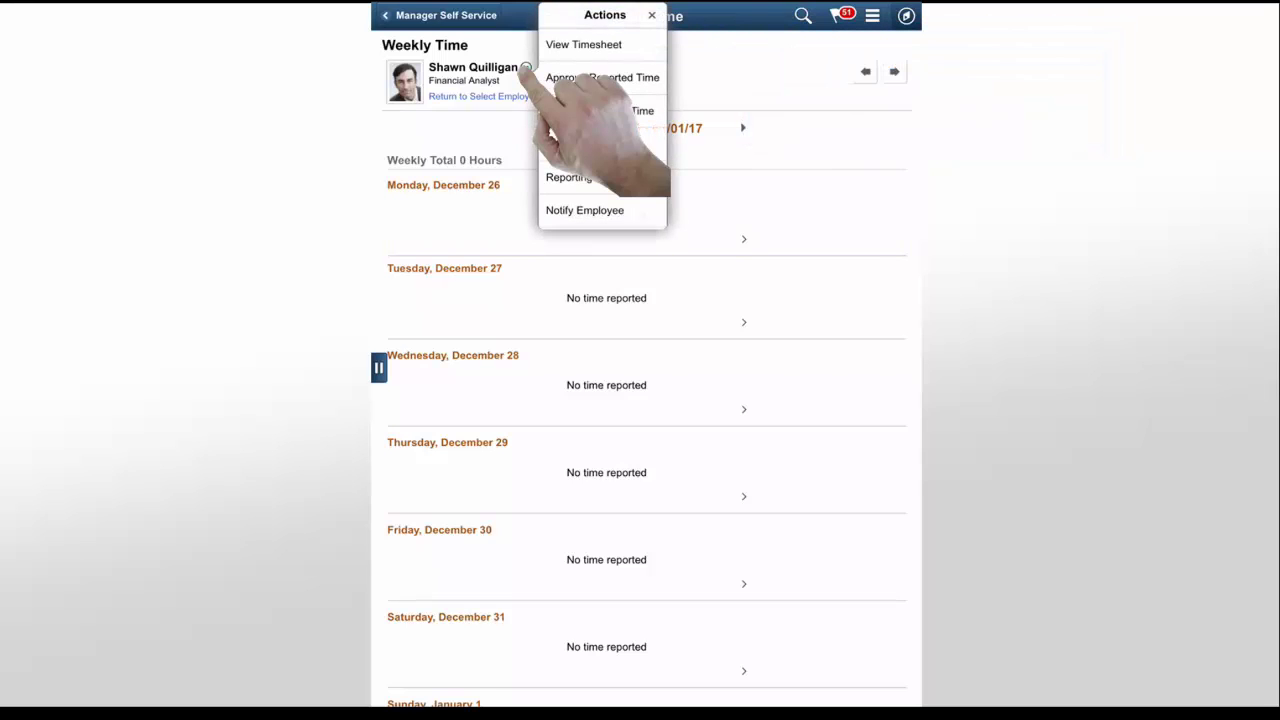
left_click(651, 15)
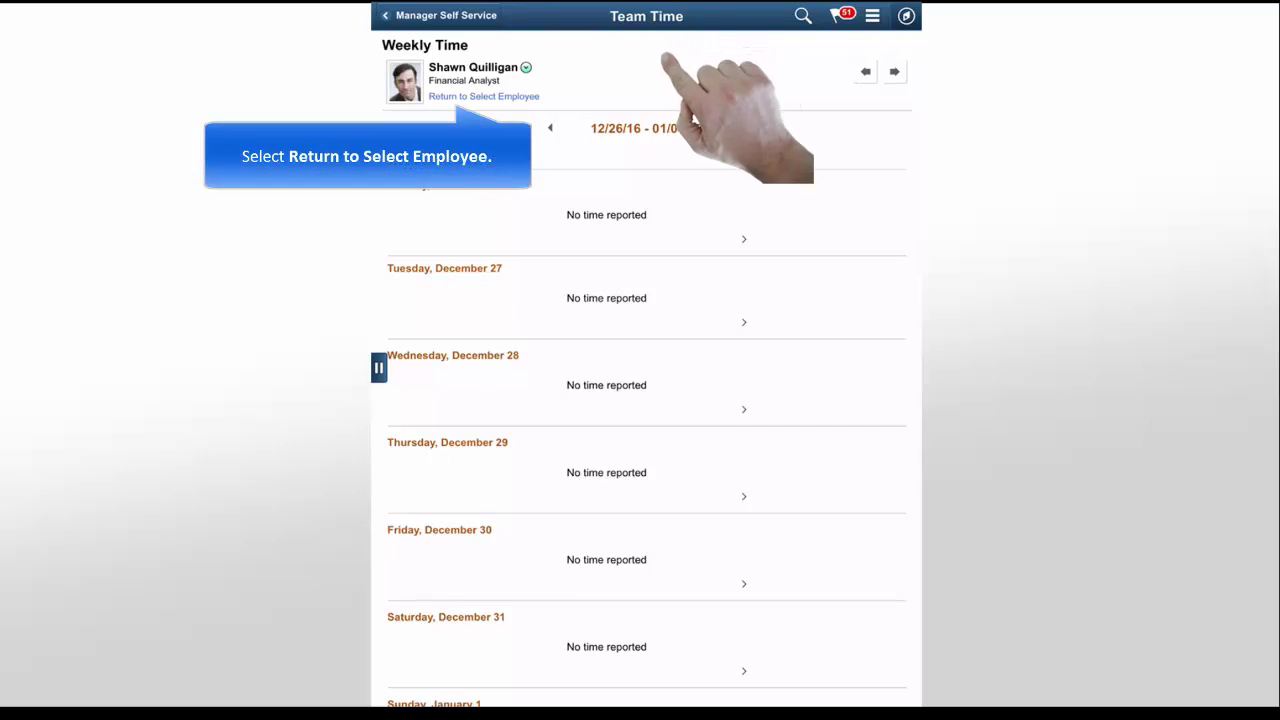
left_click(530, 96)
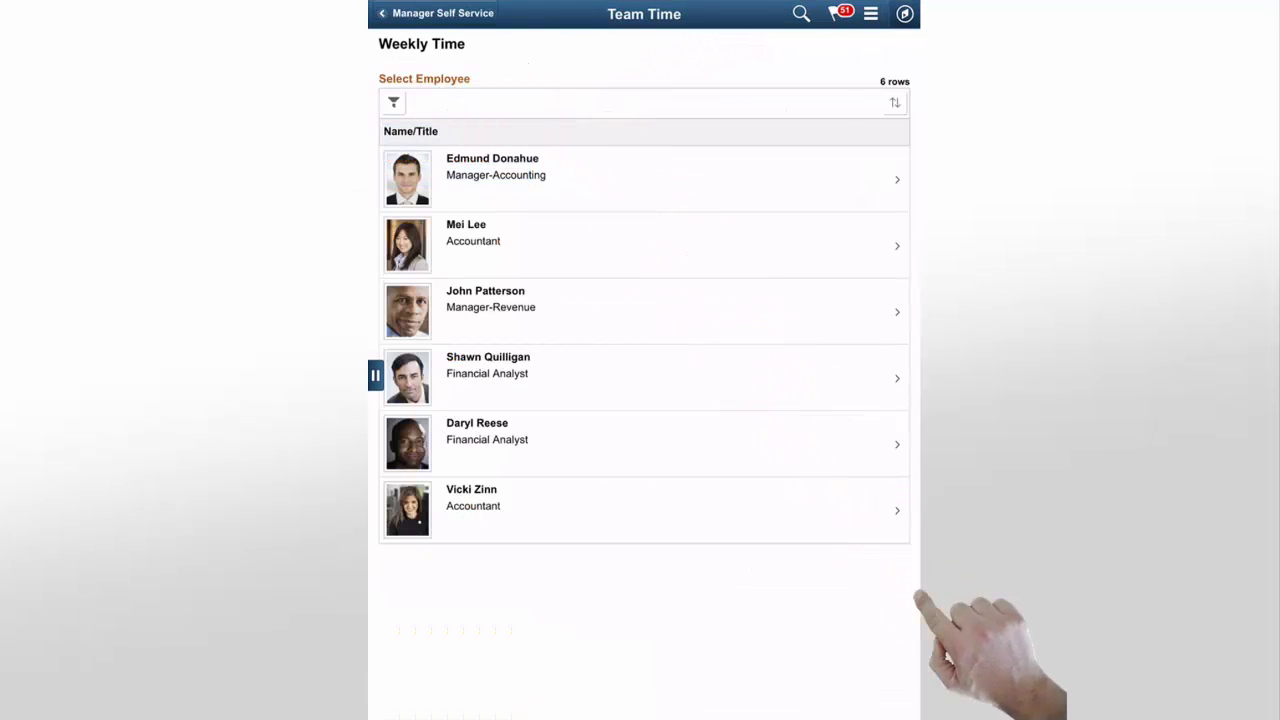